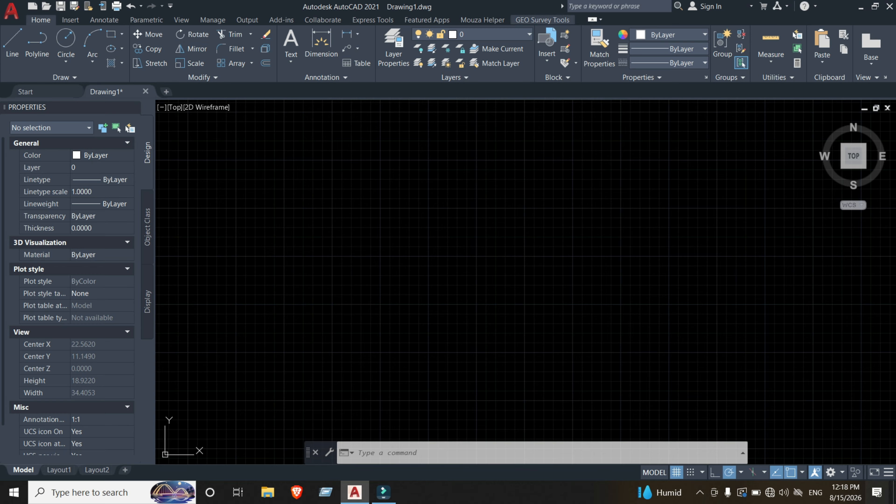
# Step: Start the ConVol survey tool, set the mode to Two Surfaces (Cut/Fill), and use File as the source for both surfaces
pyautogui.click(542, 20)
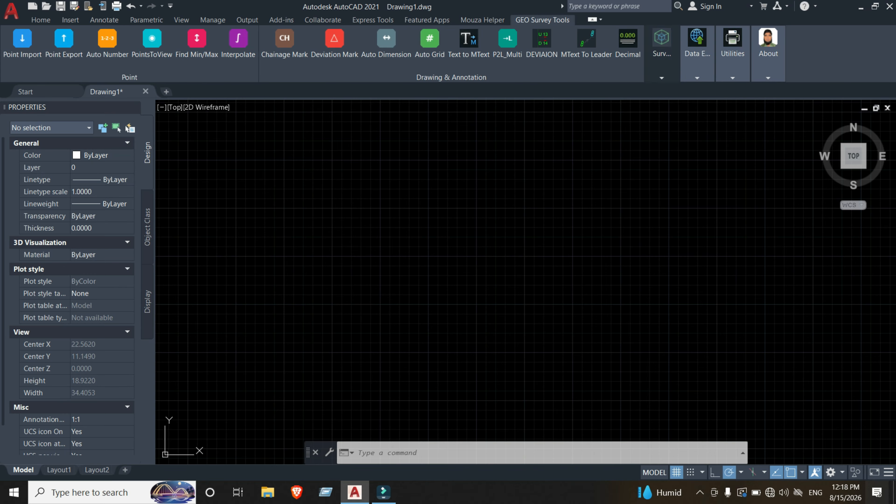
pyautogui.moveTo(661, 53)
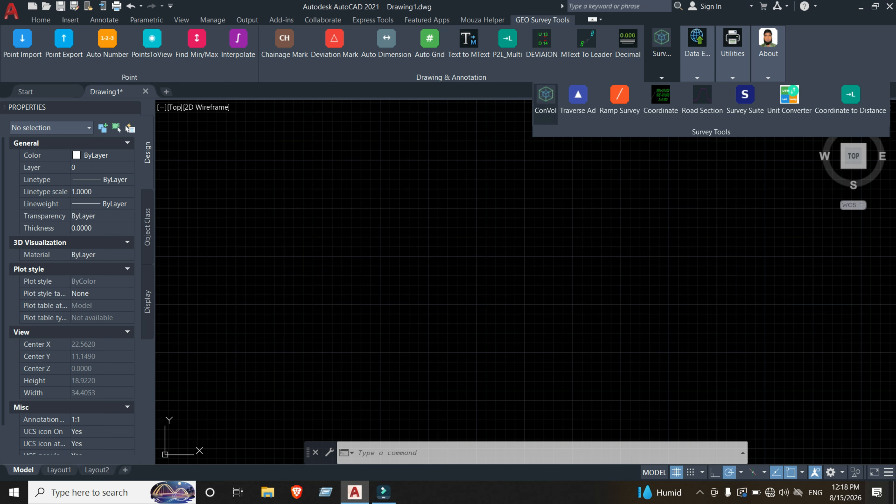
pyautogui.moveTo(697, 53)
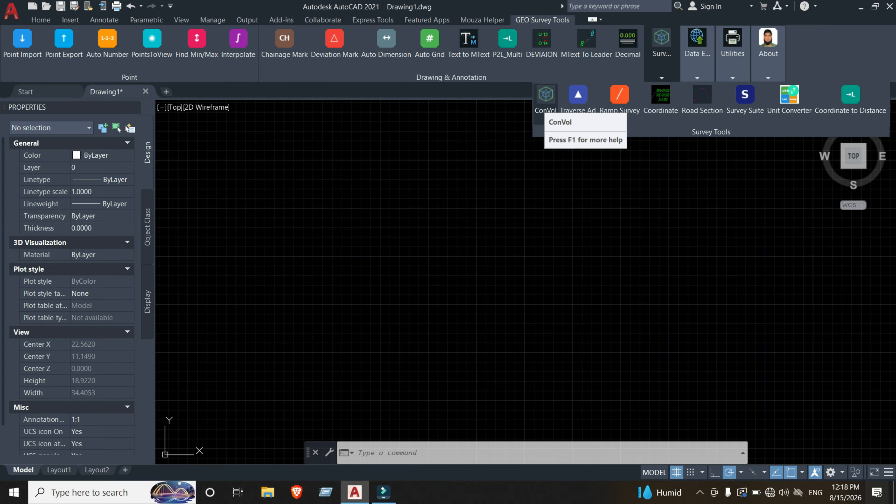
pyautogui.click(546, 95)
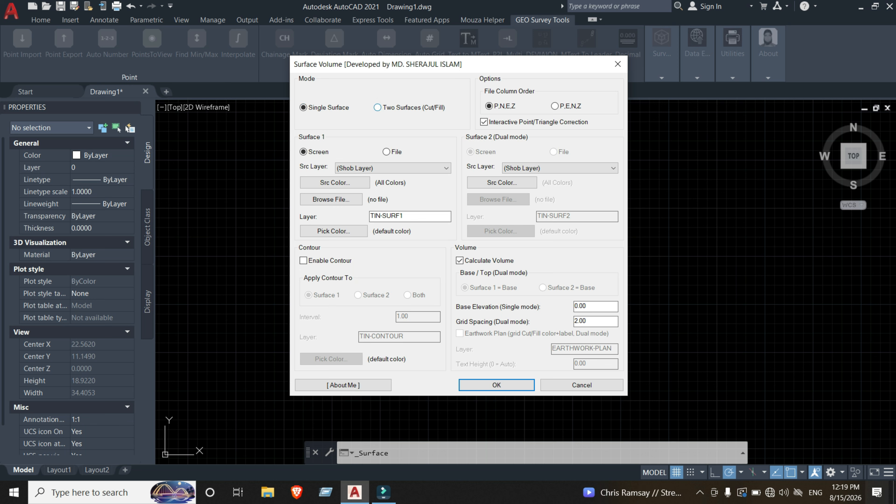
pyautogui.click(378, 108)
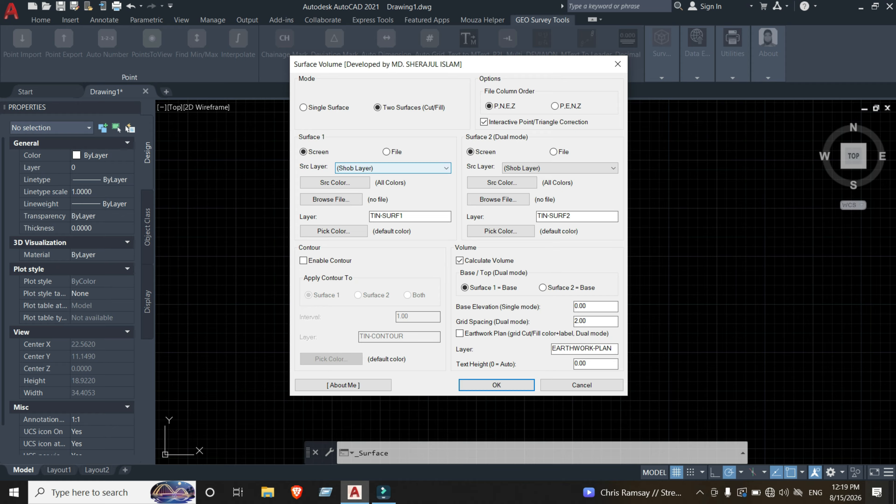
pyautogui.click(387, 151)
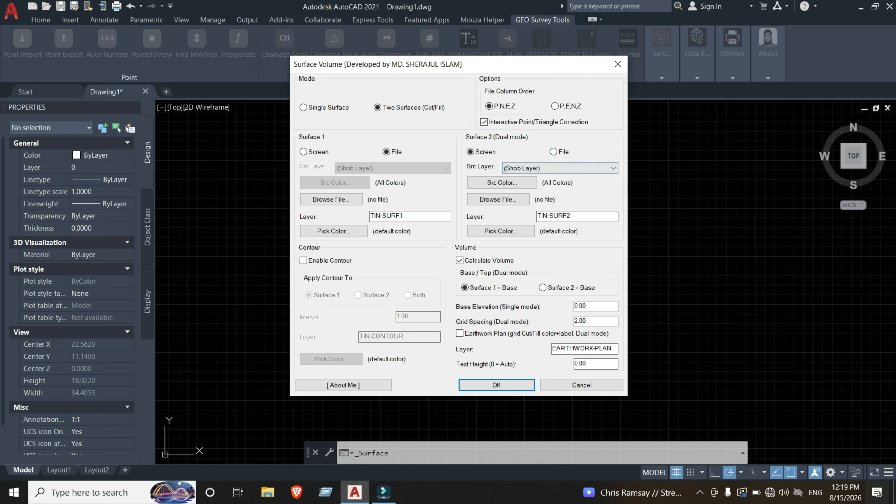
pyautogui.click(553, 152)
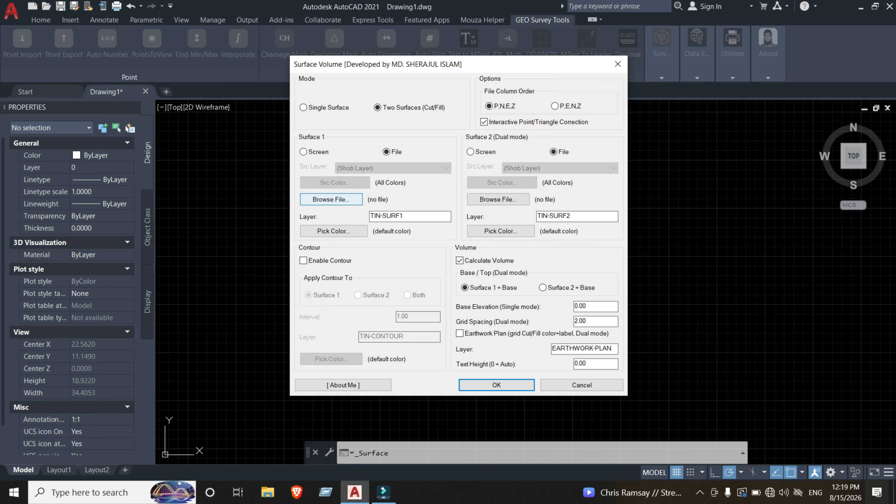
# Step: Load the text file Base.txt from Documents as the point file for Surface 1
pyautogui.click(331, 199)
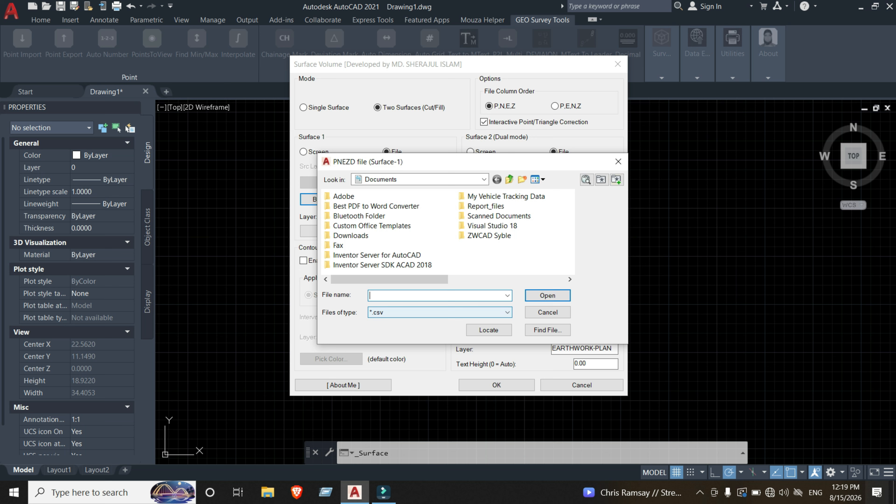
pyautogui.click(439, 312)
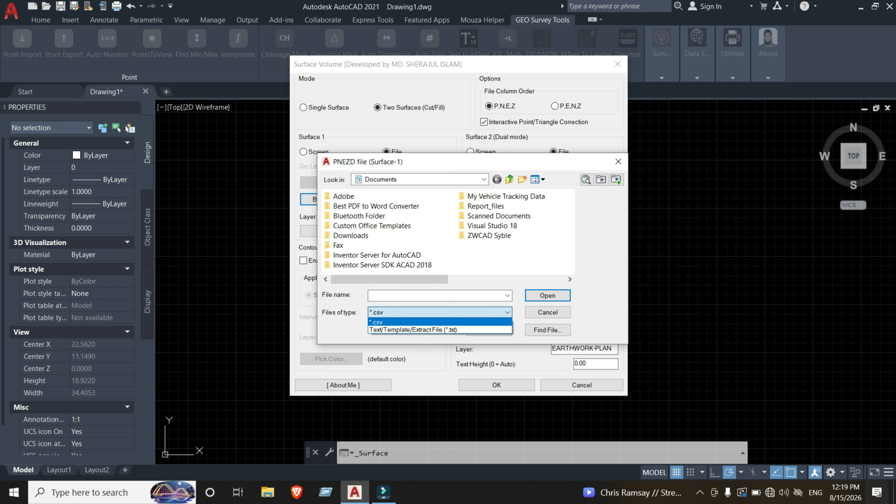
pyautogui.click(439, 312)
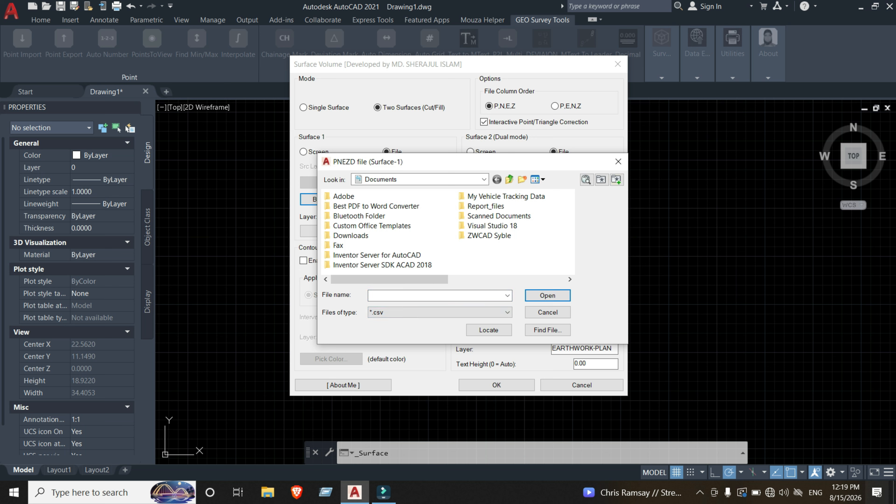
pyautogui.click(440, 312)
pyautogui.click(439, 330)
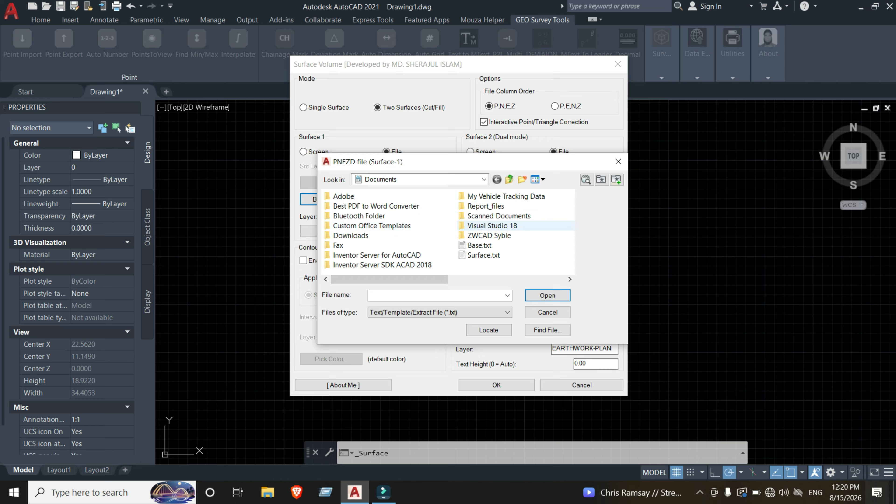
pyautogui.click(478, 245)
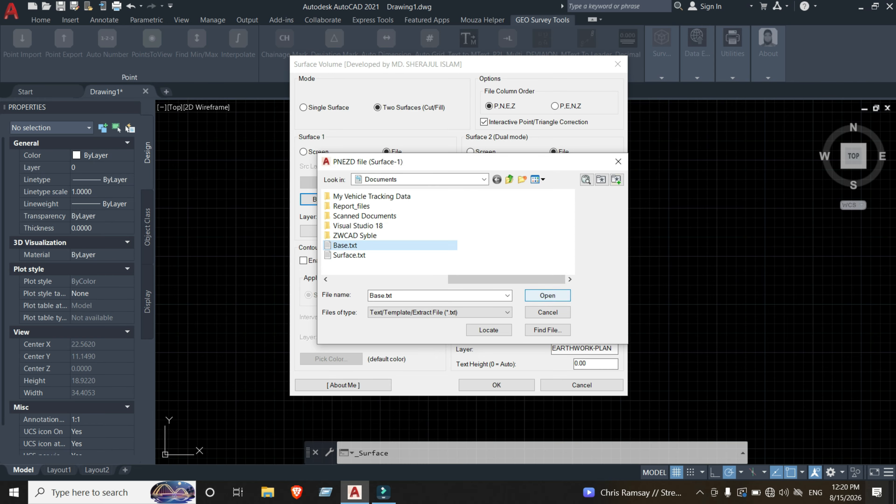
pyautogui.click(548, 295)
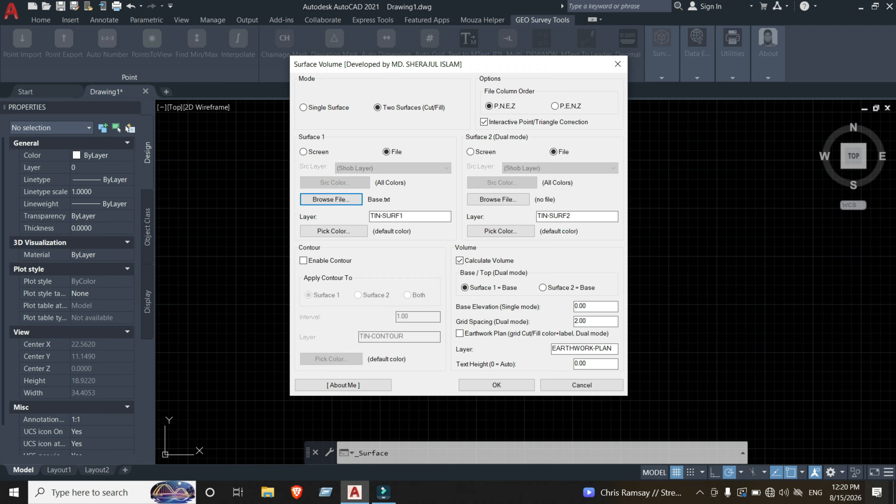
# Step: Load the text file Surface.txt from Documents as the point file for Surface 2
pyautogui.click(498, 199)
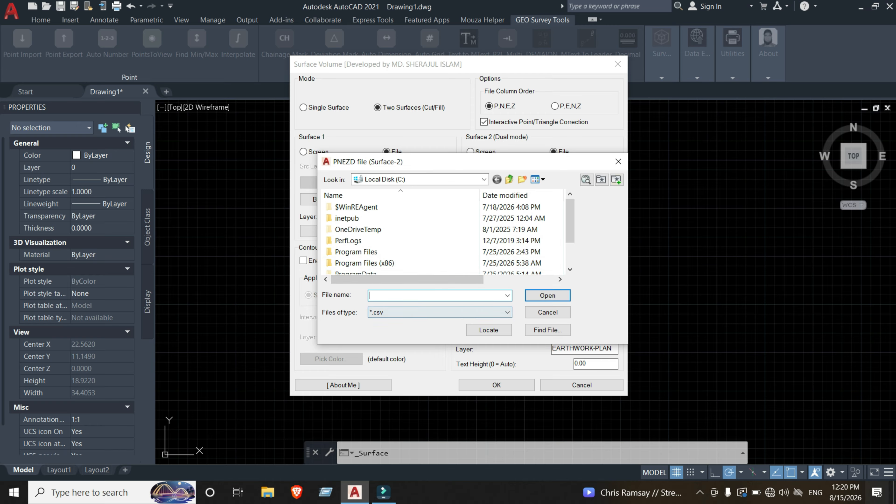
pyautogui.click(507, 312)
pyautogui.click(424, 334)
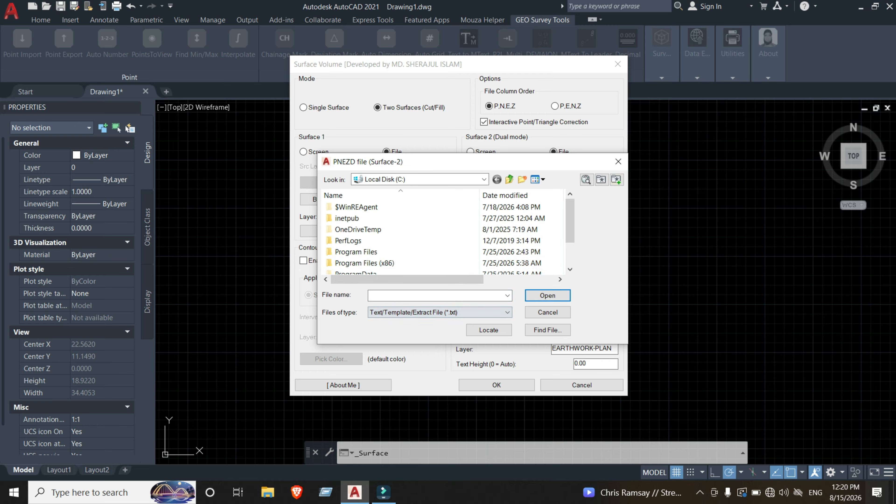
pyautogui.click(420, 179)
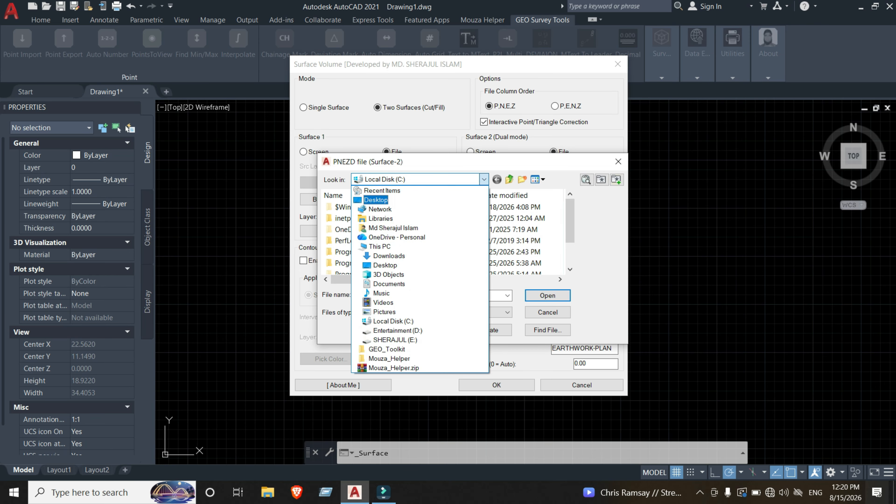
pyautogui.click(385, 265)
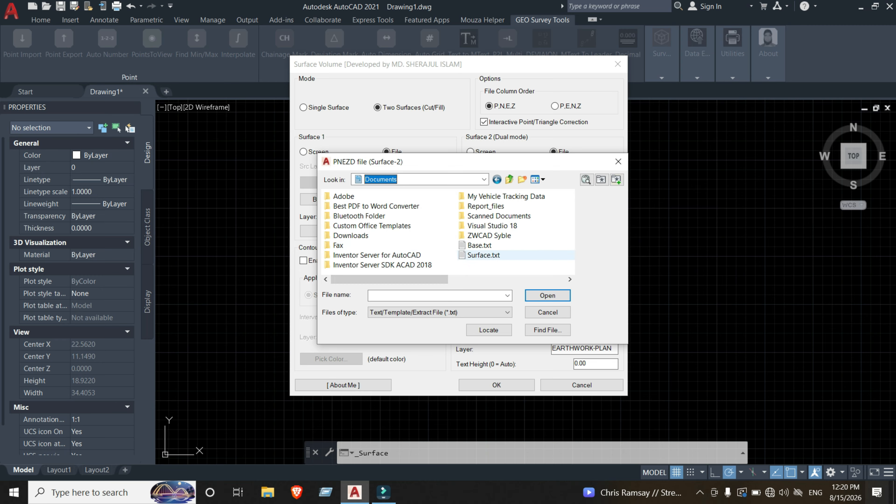
pyautogui.click(487, 255)
pyautogui.click(547, 296)
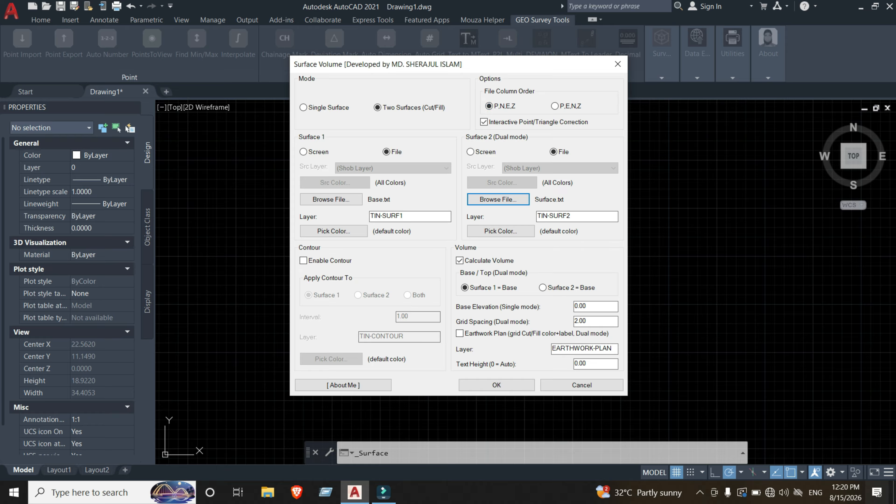
# Step: Assign color 9 to the TIN-SURF1 layer and color 233 to the TIN-SURF2 layer
pyautogui.click(334, 231)
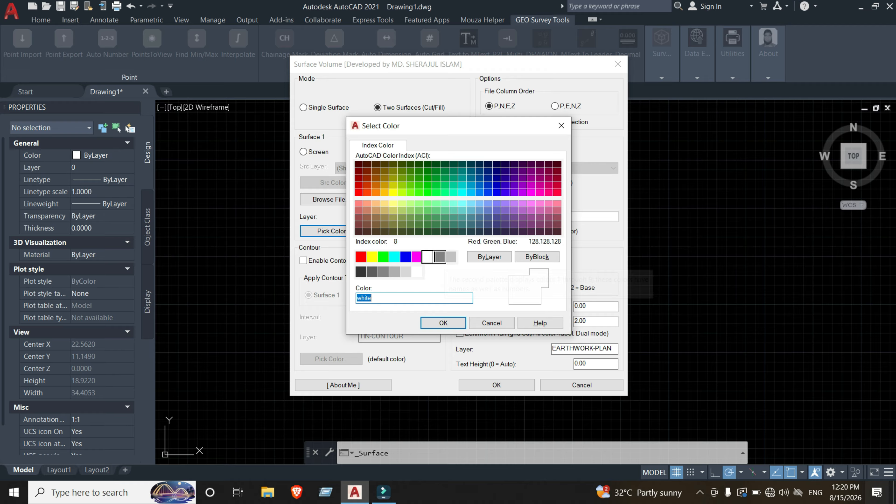
pyautogui.click(450, 256)
pyautogui.click(443, 322)
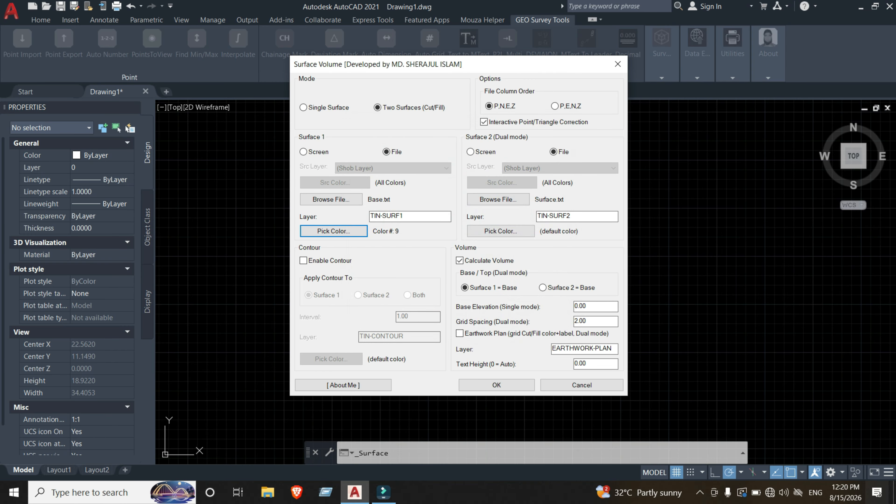
pyautogui.click(501, 231)
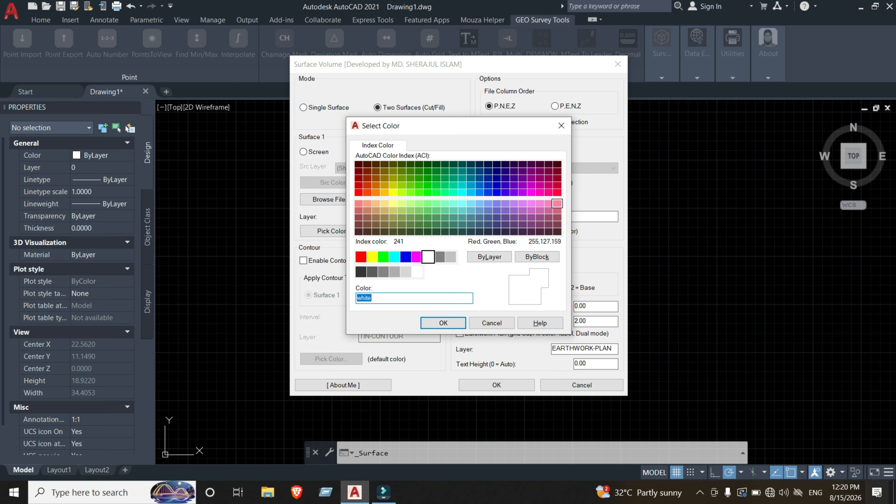
pyautogui.click(548, 210)
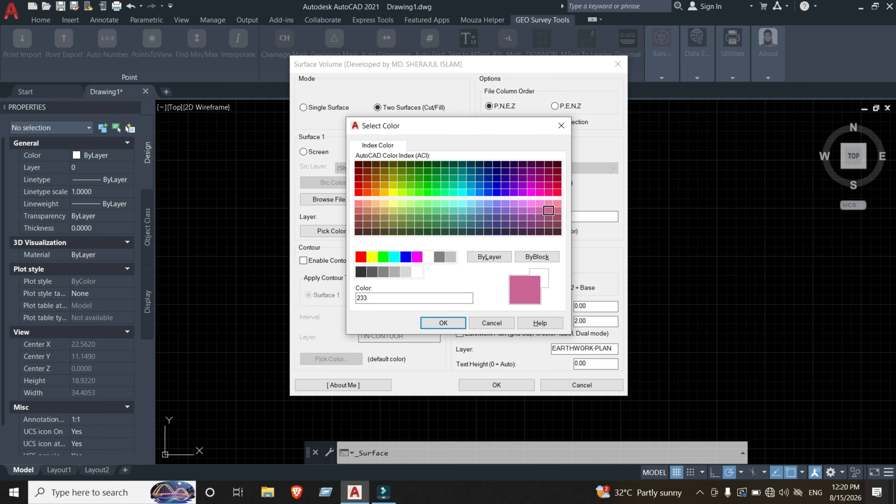
pyautogui.press('Return')
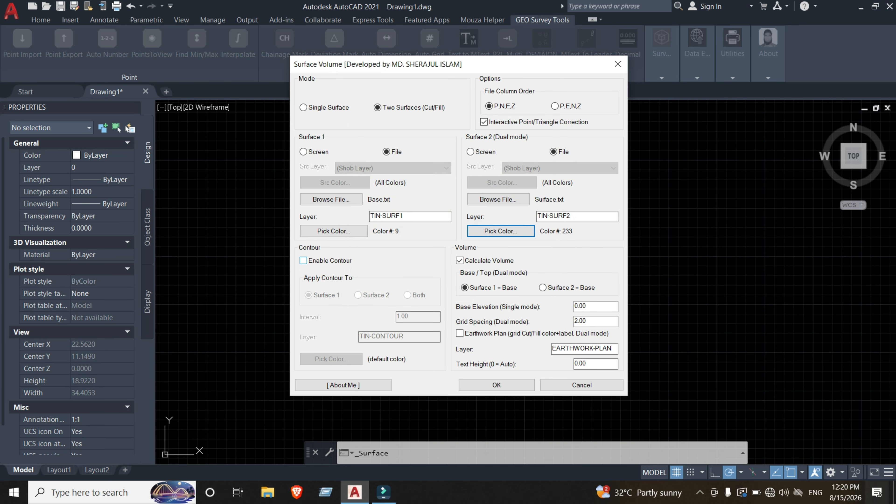
# Step: Enable contours for Surface 2 with an interval of .4 and color 3 (green)
pyautogui.click(303, 260)
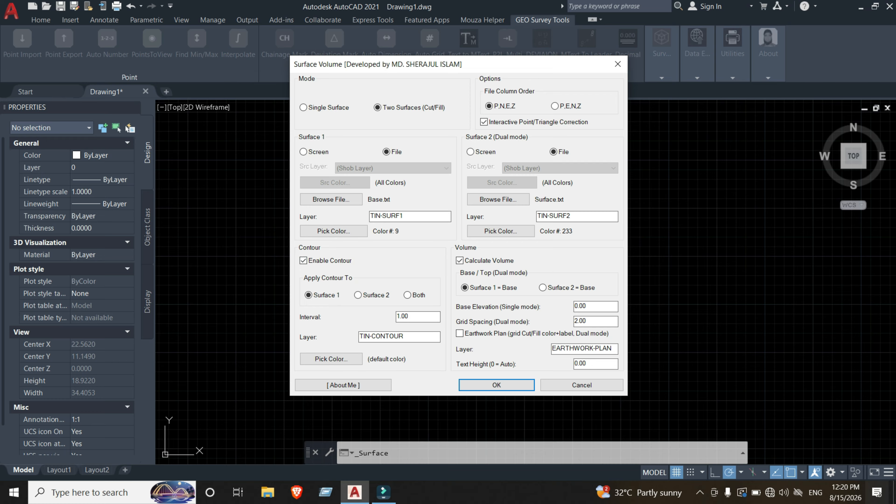
pyautogui.click(358, 295)
pyautogui.moveTo(409, 316); pyautogui.dragTo(396, 316)
pyautogui.write('.4')
pyautogui.click(331, 359)
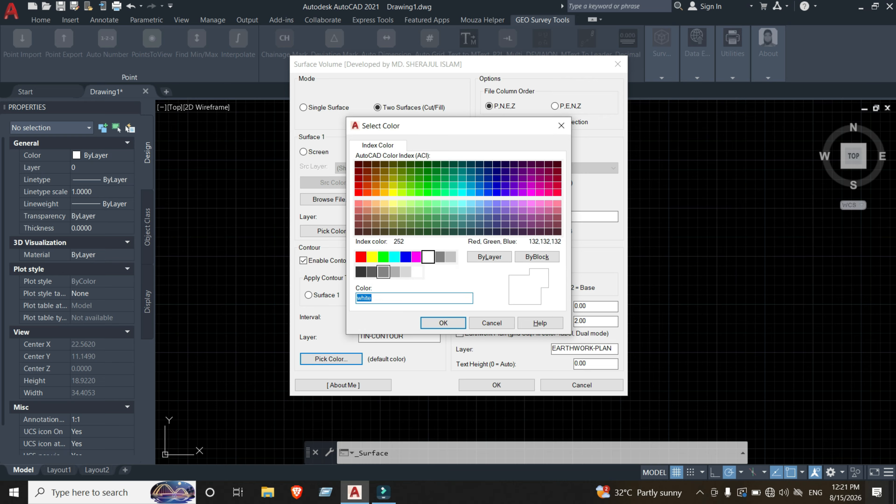
pyautogui.click(383, 257)
pyautogui.click(443, 323)
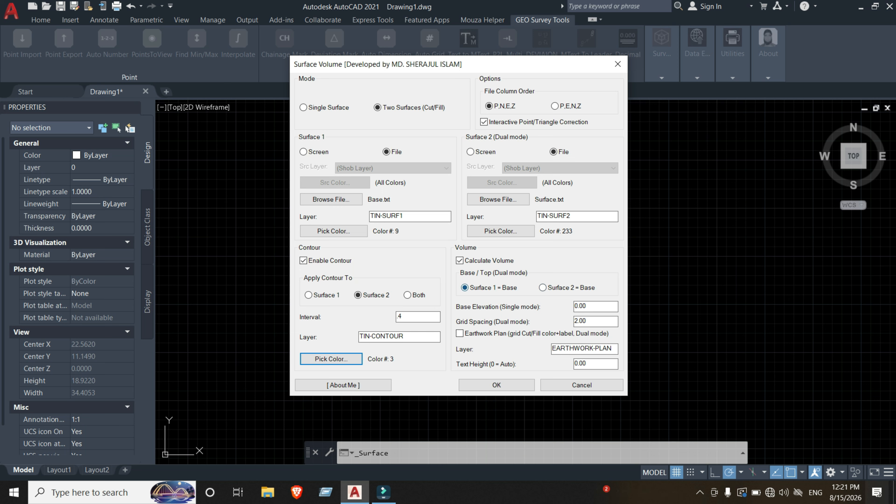
# Step: Keep Surface 1 as the base for the volume and run the surface volume calculation with the current settings
pyautogui.click(465, 287)
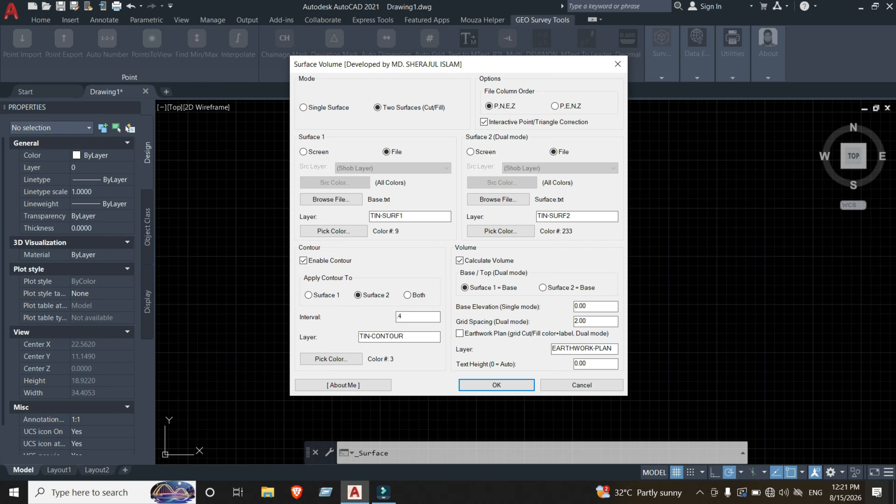
pyautogui.moveTo(587, 306); pyautogui.dragTo(578, 306)
pyautogui.click(516, 384)
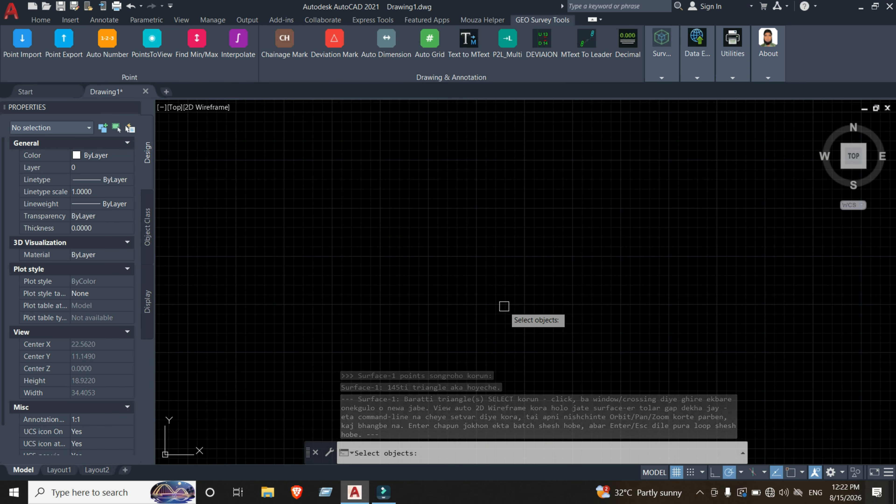
# Step: Delete the unwanted long triangles that bridge the concave lower-left boundary of the Surface 1 TIN
pyautogui.middleClick(546, 319)
pyautogui.middleClick(546, 320)
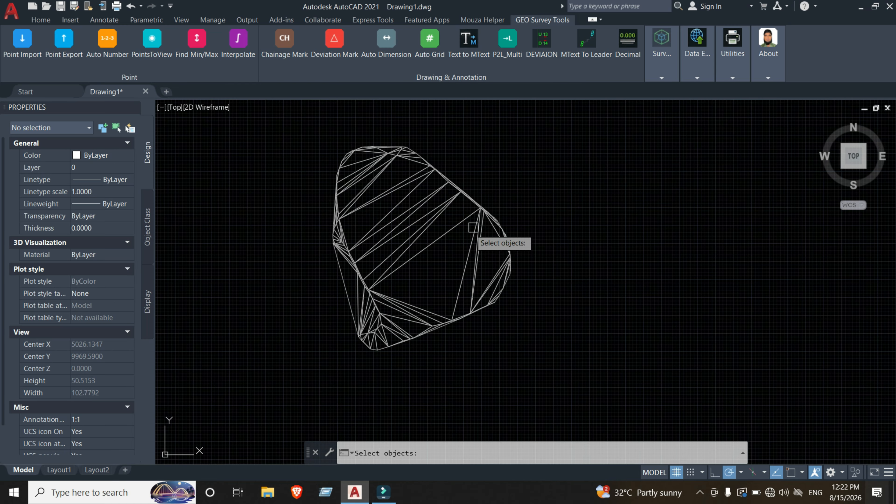
pyautogui.scroll(3, 371, 330)
pyautogui.moveTo(371, 331); pyautogui.dragTo(468, 314, button='middle')
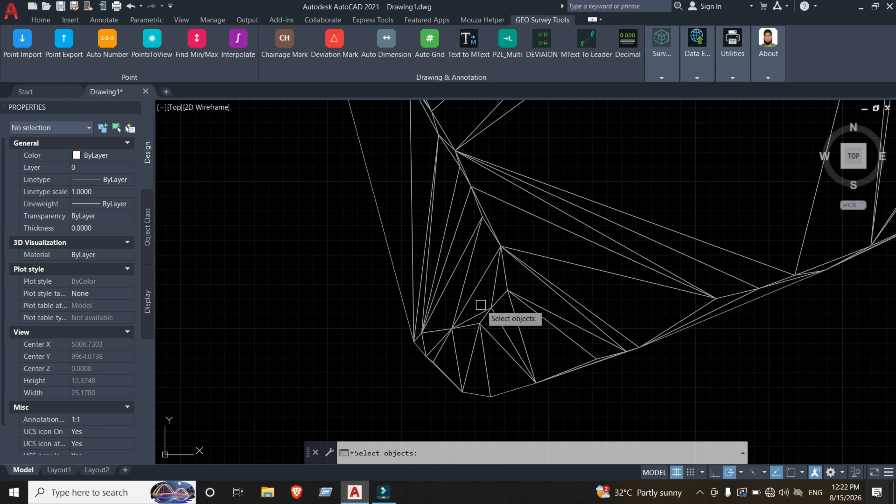
pyautogui.scroll(1, 498, 284)
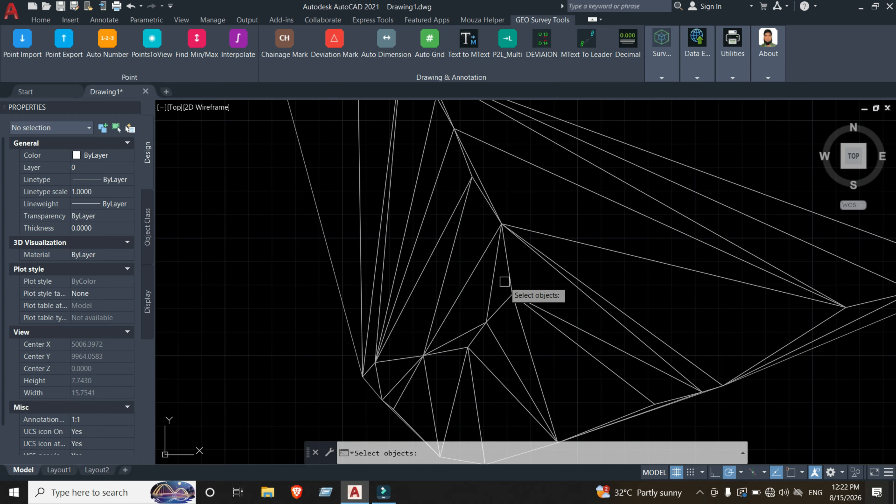
pyautogui.click(503, 282)
pyautogui.click(295, 273)
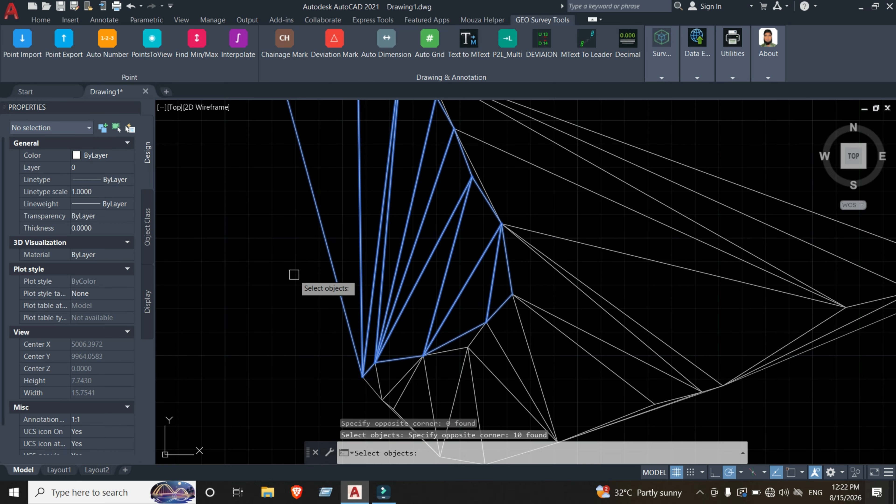
pyautogui.press('Return')
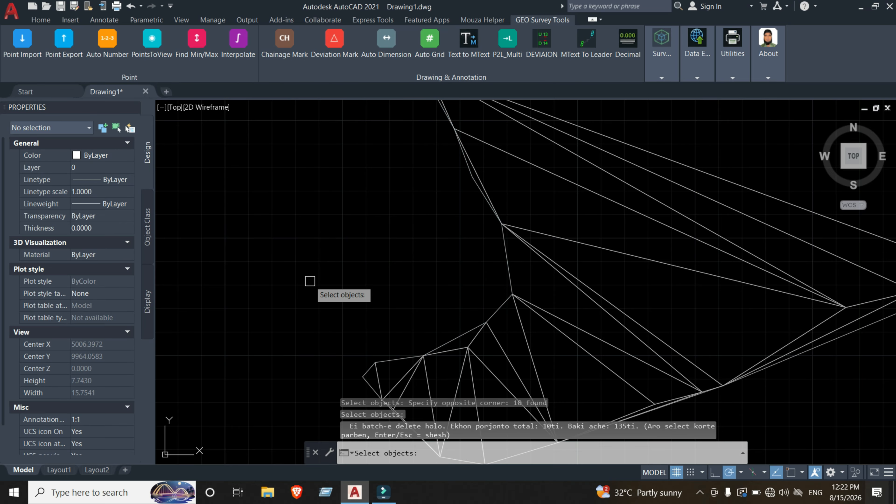
# Step: Delete the unwanted Surface 1 TIN triangles that bridge the small notch on the western boundary
pyautogui.moveTo(394, 281); pyautogui.dragTo(519, 448, button='middle')
pyautogui.moveTo(498, 323); pyautogui.dragTo(613, 475, button='middle')
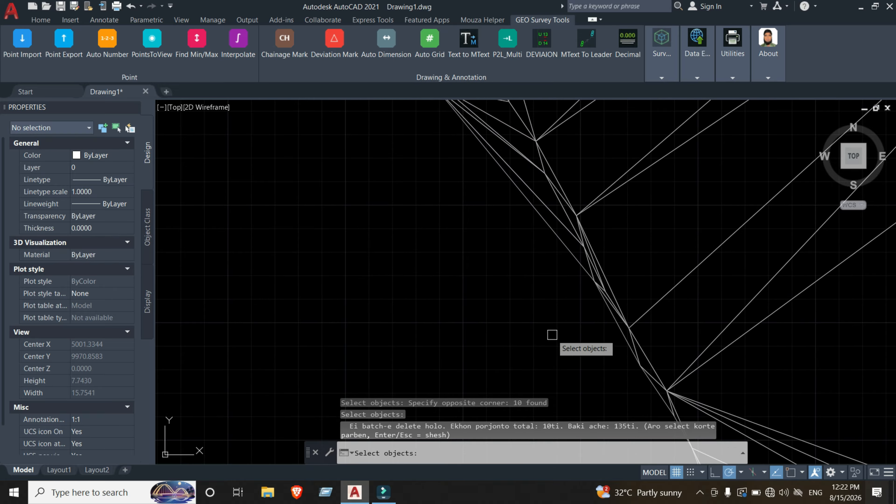
pyautogui.moveTo(552, 334); pyautogui.dragTo(643, 477, button='middle')
pyautogui.scroll(-2, 574, 249)
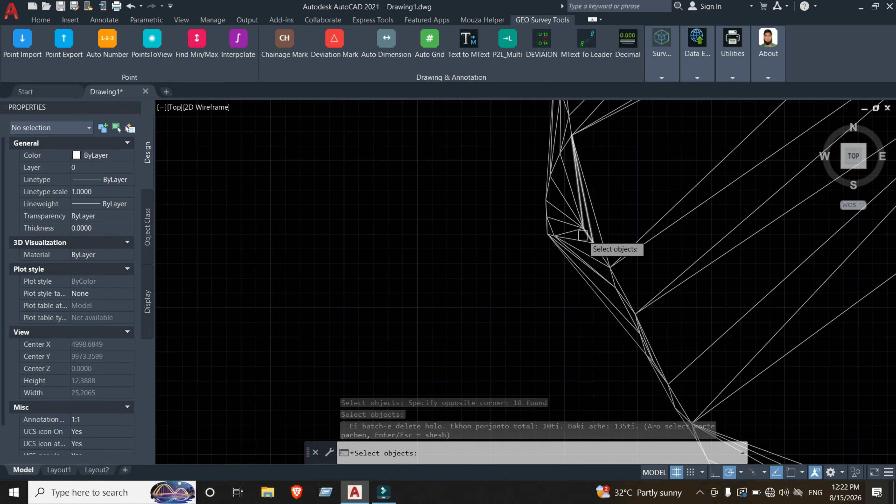
pyautogui.click(570, 239)
pyautogui.click(571, 262)
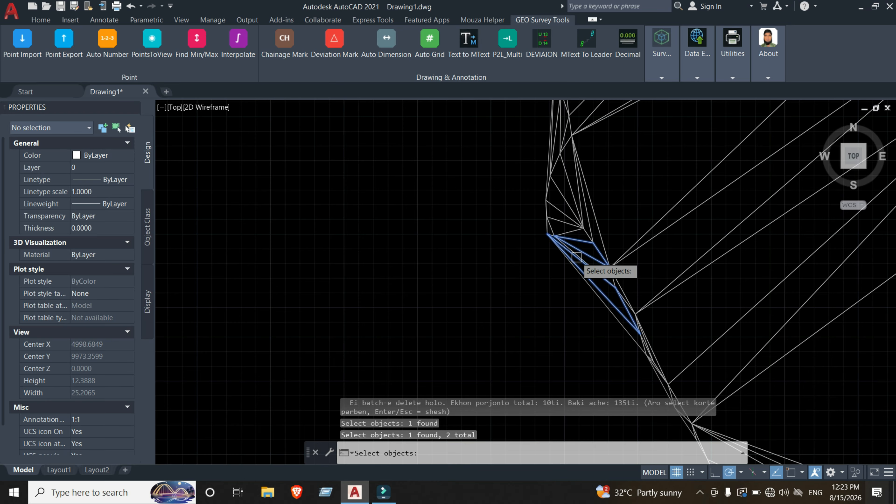
pyautogui.click(576, 257)
pyautogui.press('Return')
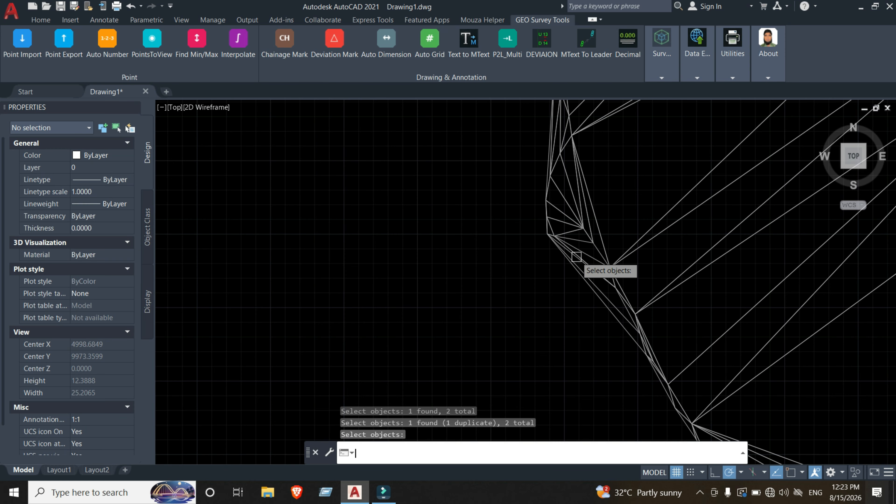
pyautogui.moveTo(580, 288)
pyautogui.mouseDown()
pyautogui.moveTo(550, 261)
pyautogui.moveTo(550, 236)
pyautogui.moveTo(564, 245)
pyautogui.moveTo(583, 226)
pyautogui.moveTo(574, 235)
pyautogui.mouseUp()
pyautogui.press('Return')
pyautogui.press('Return')
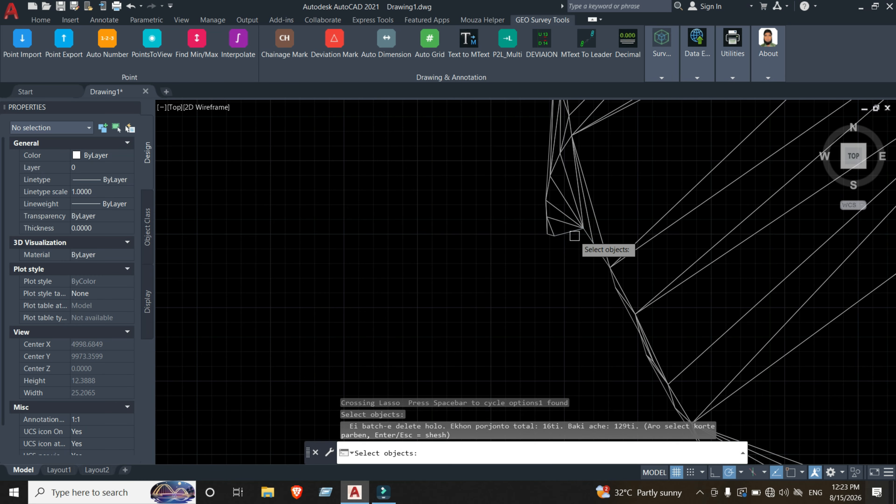
# Step: Delete the two Surface 1 triangles that span the concave dip in the northern boundary
pyautogui.scroll(-10, 571, 241)
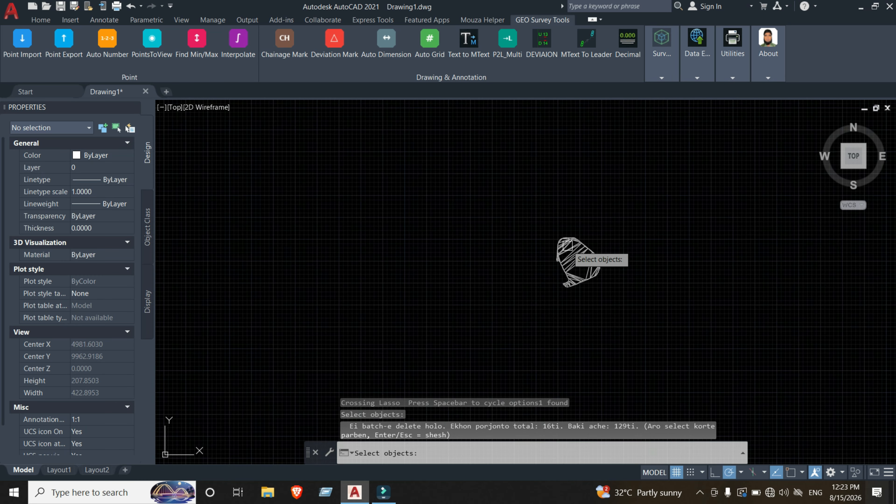
pyautogui.scroll(10, 567, 245)
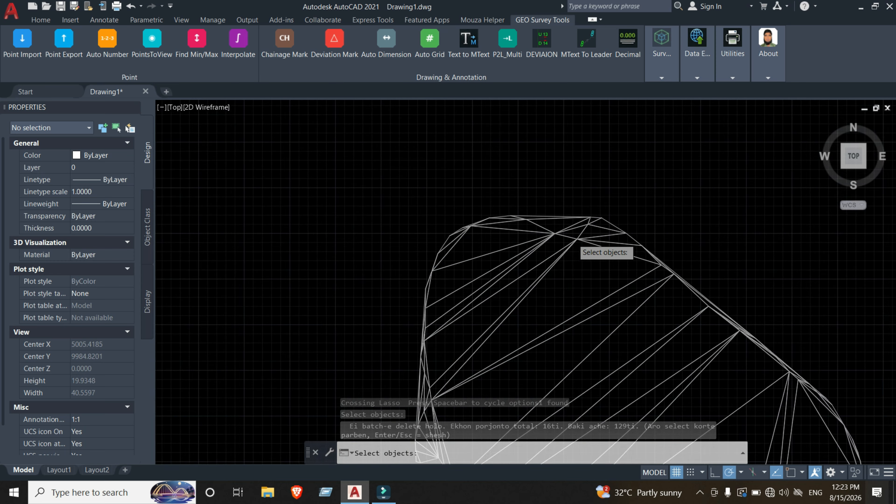
pyautogui.scroll(2, 573, 239)
pyautogui.moveTo(565, 186)
pyautogui.mouseDown()
pyautogui.moveTo(559, 201)
pyautogui.moveTo(600, 204)
pyautogui.moveTo(557, 229)
pyautogui.mouseUp()
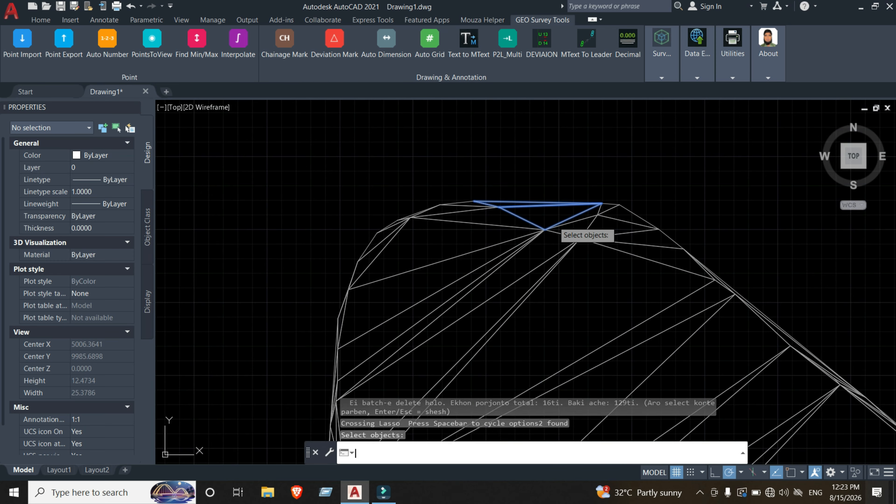
pyautogui.press('Return')
# Step: Delete the two long sliver triangles outside the concave southern boundary of the Surface 1 TIN
pyautogui.moveTo(636, 284); pyautogui.dragTo(402, 104, button='middle')
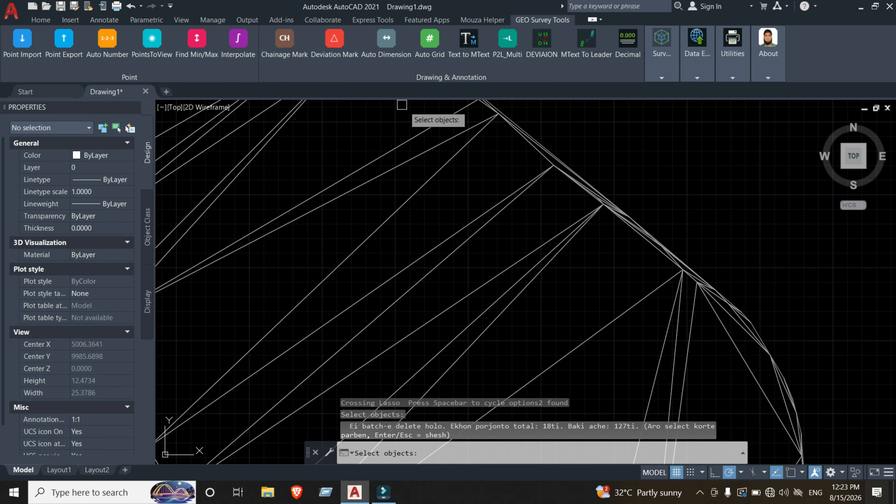
pyautogui.moveTo(592, 212); pyautogui.dragTo(557, 107, button='middle')
pyautogui.moveTo(591, 273); pyautogui.dragTo(606, 190, button='middle')
pyautogui.moveTo(605, 301); pyautogui.dragTo(615, 146, button='middle')
pyautogui.moveTo(627, 253); pyautogui.dragTo(639, 150, button='middle')
pyautogui.moveTo(489, 296); pyautogui.dragTo(514, 242, button='middle')
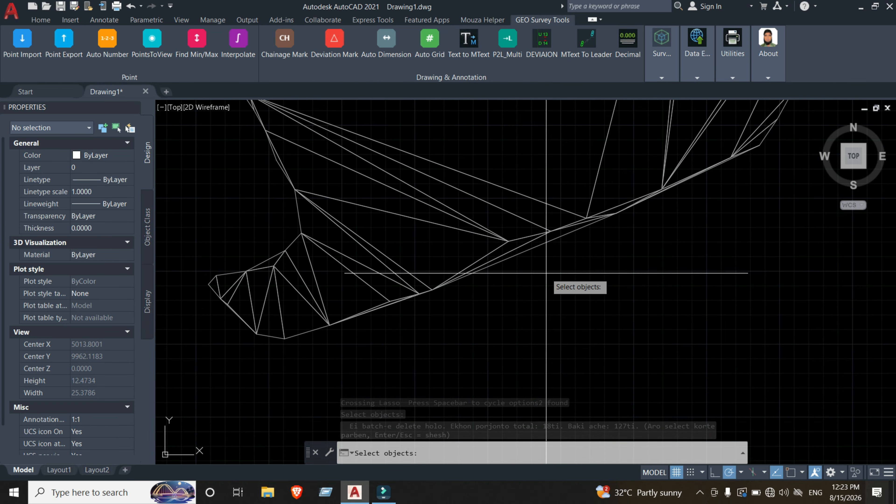
pyautogui.moveTo(533, 244)
pyautogui.mouseDown()
pyautogui.moveTo(530, 236)
pyautogui.moveTo(525, 260)
pyautogui.moveTo(530, 251)
pyautogui.moveTo(518, 245)
pyautogui.mouseUp()
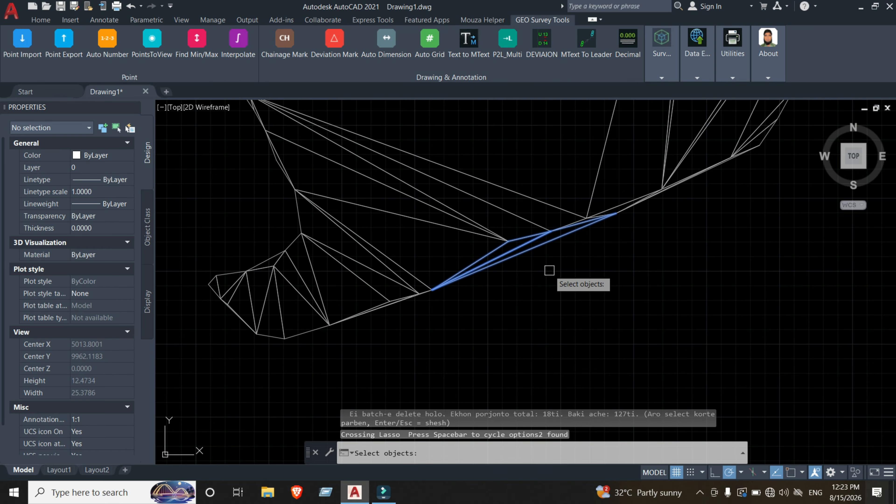
pyautogui.press('Return')
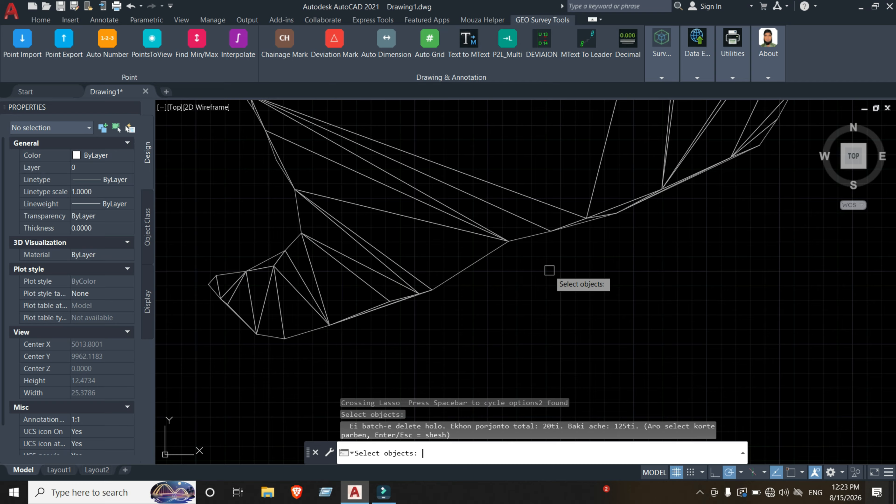
# Step: Finish the Surface 1 triangle deletion and answer n to adding new triangles in the gaps
pyautogui.press('Return')
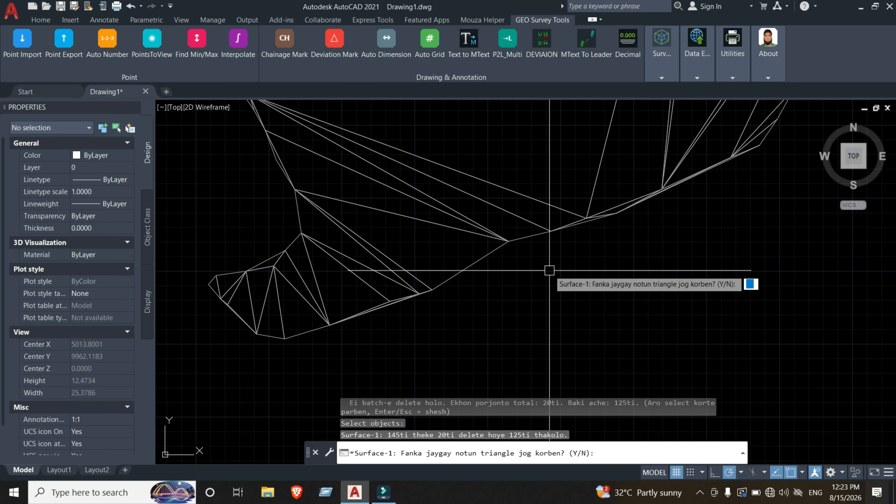
pyautogui.write('n')
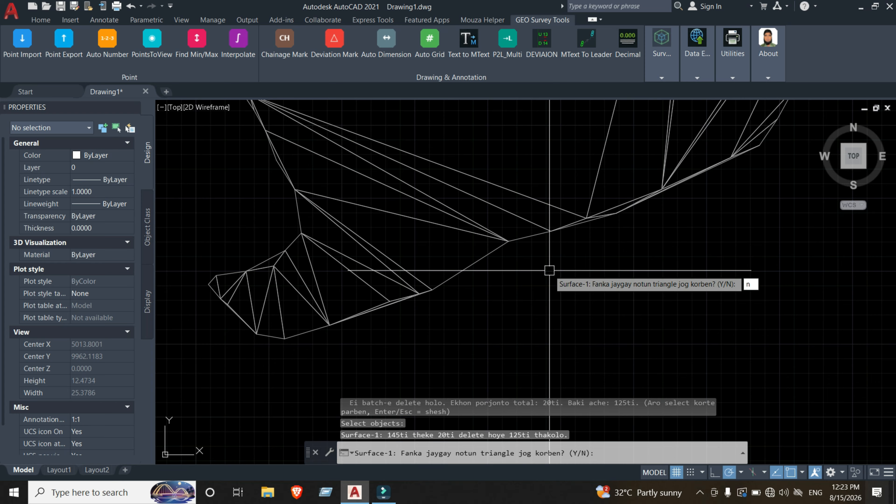
pyautogui.press('Return')
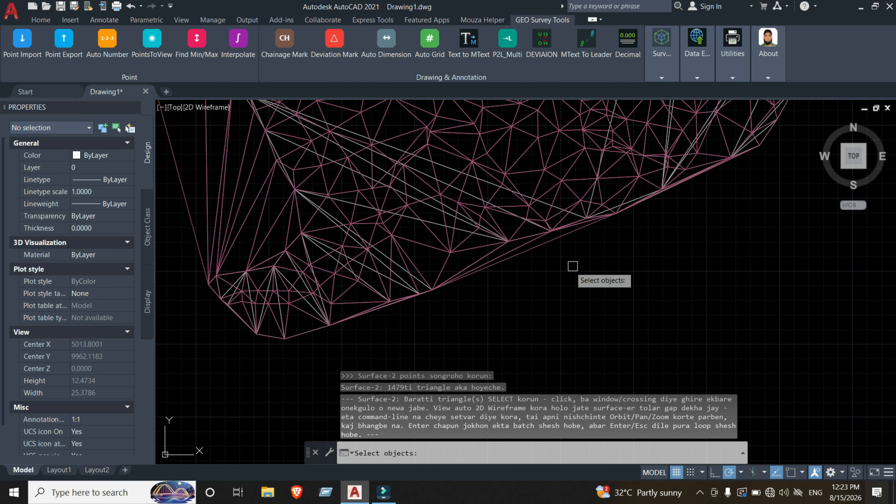
# Step: Delete the long Surface 2 TIN triangles that bridge the concave southern boundary
pyautogui.moveTo(540, 282); pyautogui.dragTo(600, 304, button='middle')
pyautogui.click(600, 303)
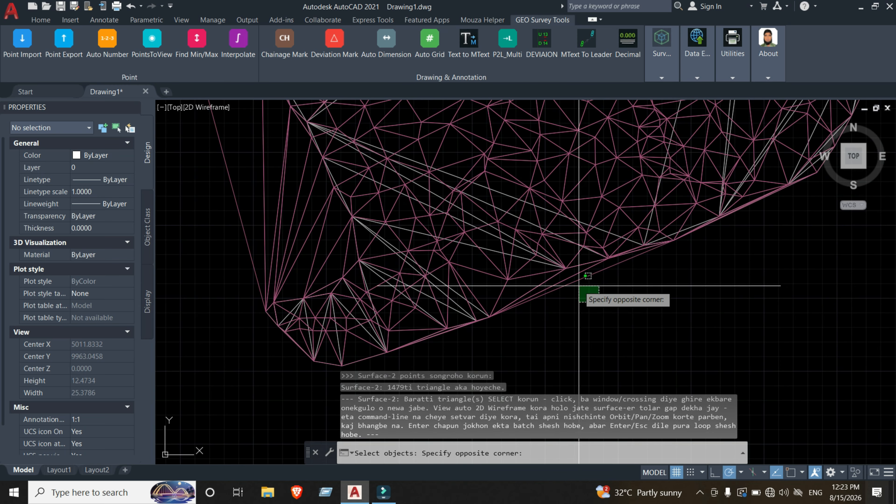
pyautogui.click(586, 276)
pyautogui.press('Return')
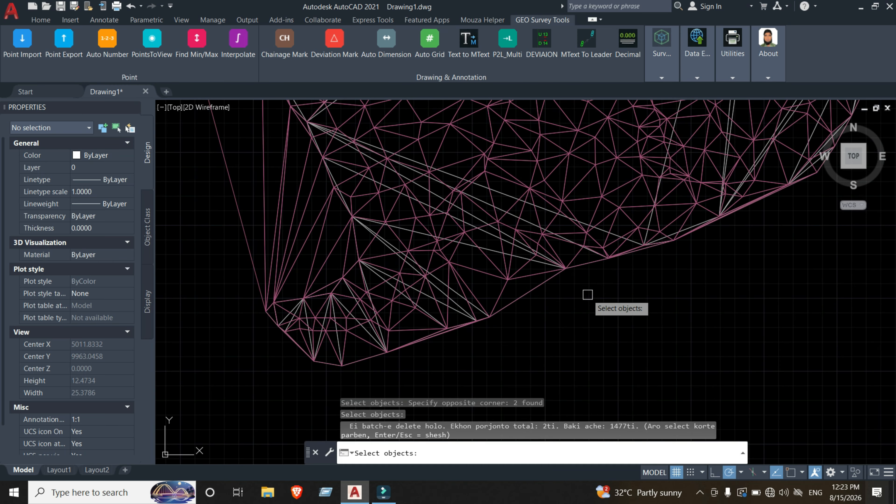
# Step: Delete the group of long Surface 2 triangles that fill the concave southwestern boundary
pyautogui.scroll(3, 488, 353)
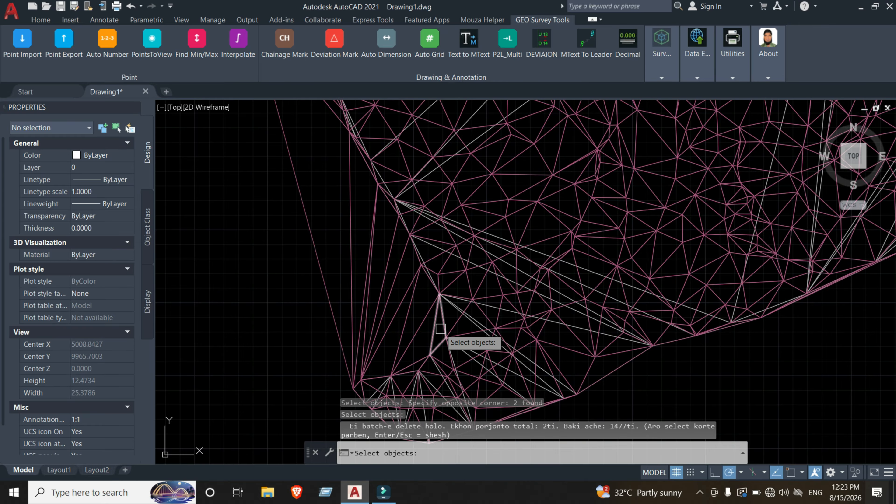
pyautogui.moveTo(423, 338); pyautogui.dragTo(293, 277)
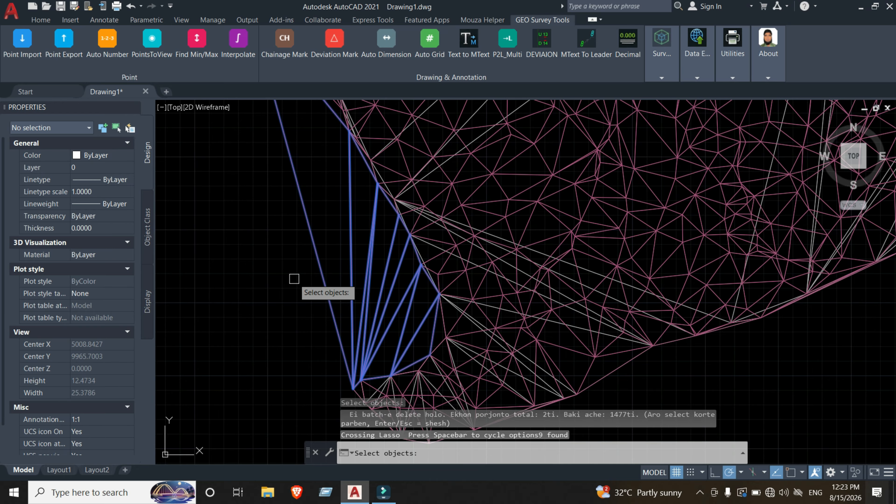
pyautogui.press('Return')
# Step: Delete the Surface 2 triangles that bridge the small notch on the western boundary
pyautogui.moveTo(290, 228); pyautogui.dragTo(477, 479, button='middle')
pyautogui.moveTo(490, 340)
pyautogui.mouseDown()
pyautogui.moveTo(423, 304)
pyautogui.moveTo(434, 270)
pyautogui.moveTo(470, 266)
pyautogui.mouseUp()
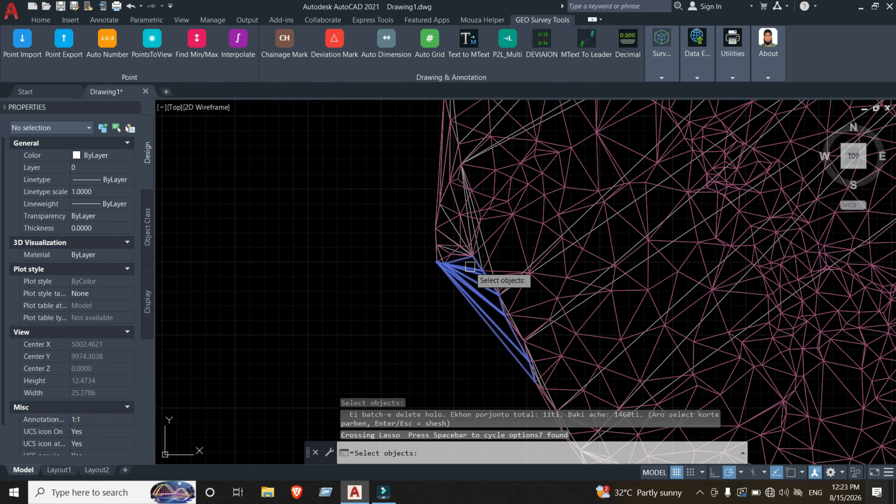
pyautogui.press('Return')
# Step: Delete the Surface 2 triangles that span the concave dip in the northern boundary
pyautogui.moveTo(491, 266); pyautogui.dragTo(448, 300, button='middle')
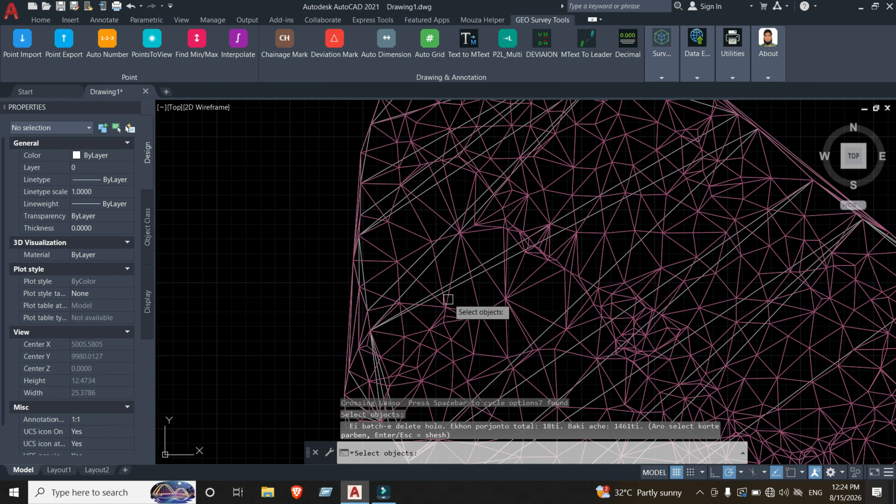
pyautogui.scroll(-4, 448, 299)
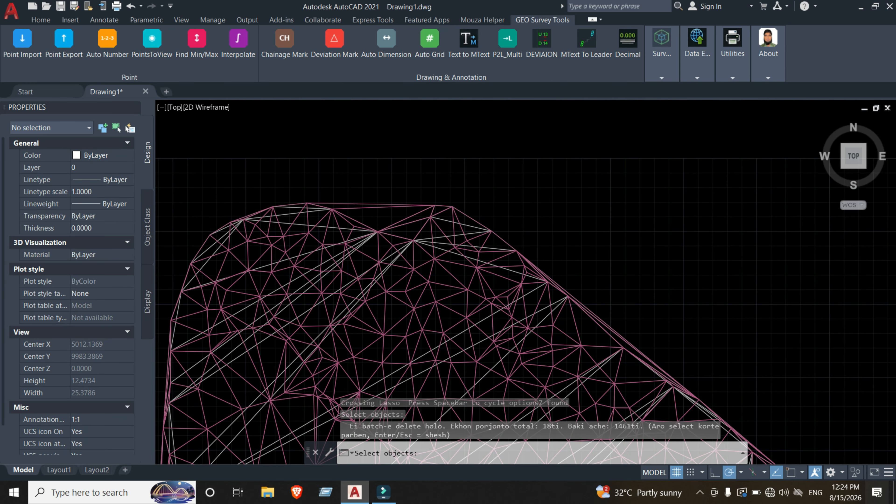
pyautogui.moveTo(408, 223); pyautogui.dragTo(407, 220, button='middle')
pyautogui.moveTo(413, 189); pyautogui.dragTo(402, 220)
pyautogui.press('Return')
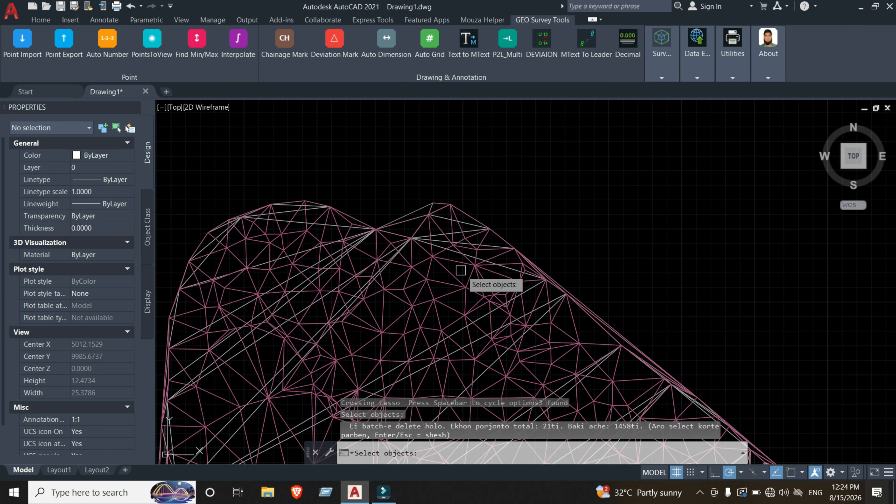
# Step: Finish the Surface 2 triangle deletion and answer n to adding new triangles, so the volume is calculated
pyautogui.moveTo(458, 270); pyautogui.dragTo(464, 201, button='middle')
pyautogui.moveTo(651, 395); pyautogui.dragTo(682, 407)
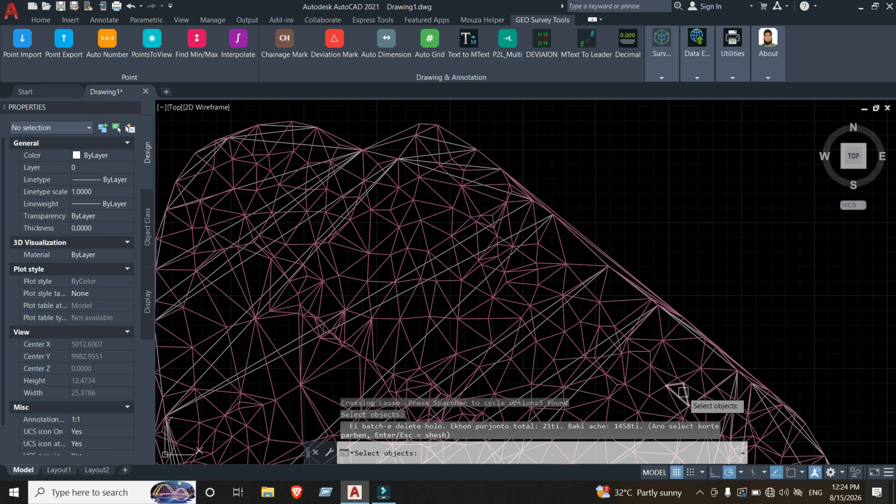
pyautogui.scroll(-4, 641, 340)
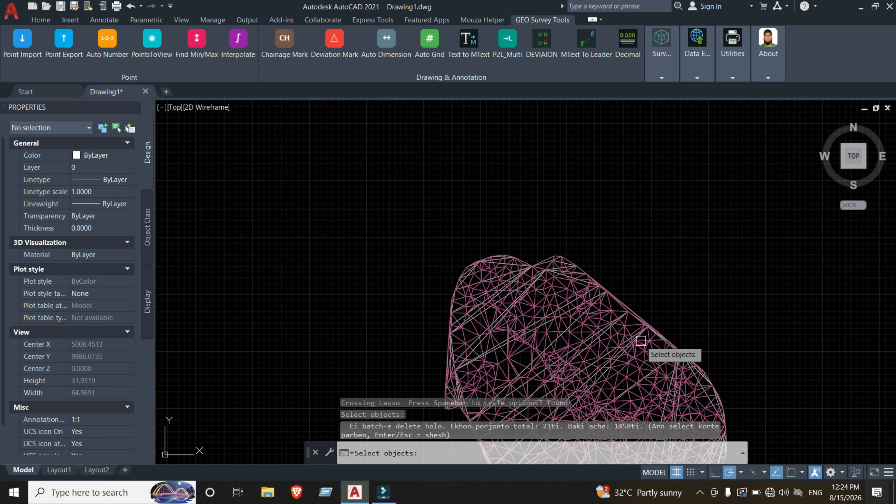
pyautogui.moveTo(697, 395); pyautogui.dragTo(629, 266, button='middle')
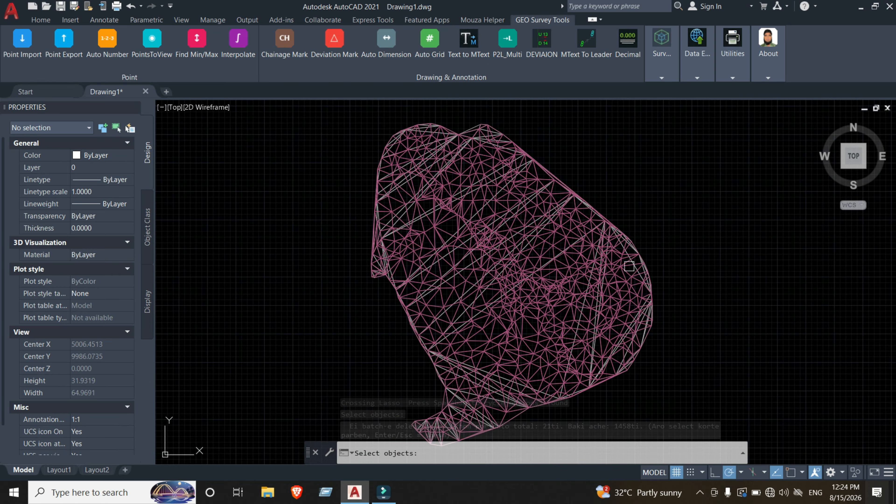
pyautogui.press('Return')
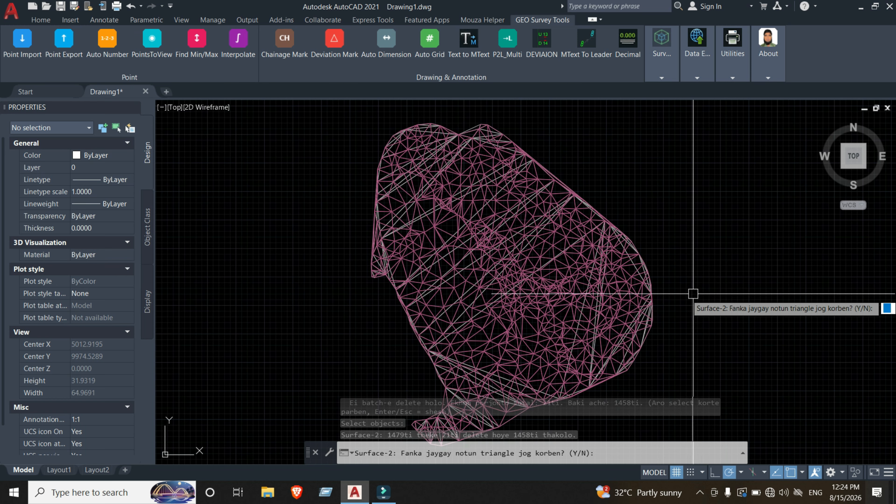
pyautogui.moveTo(691, 310); pyautogui.dragTo(654, 276, button='middle')
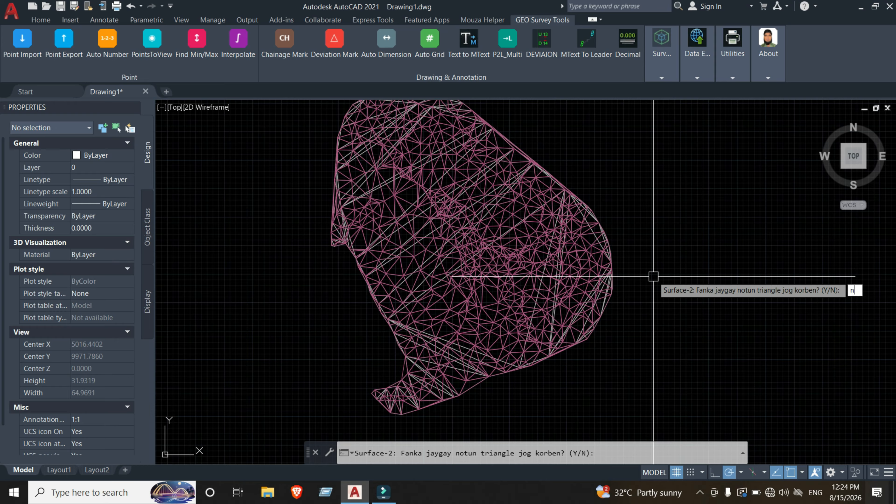
pyautogui.write('n')
pyautogui.press('Return')
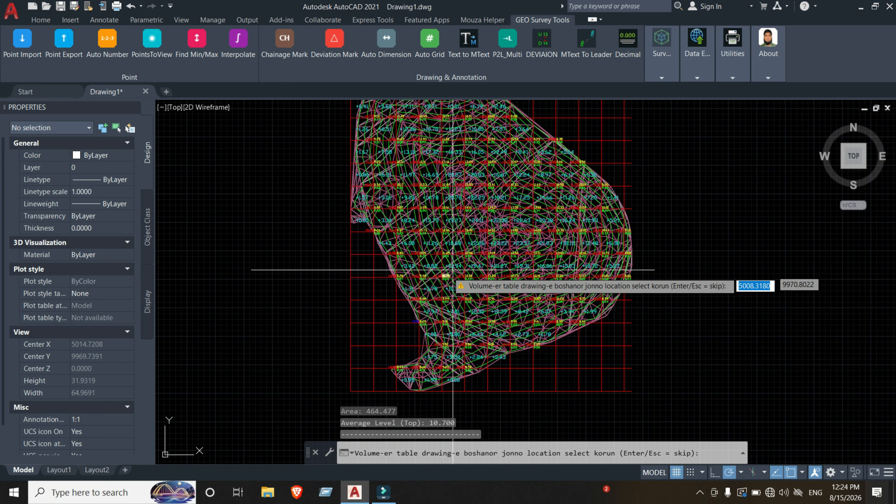
# Step: Insert the surface volume summary table at a point just below the surface grid, with the default text height of 2.0
pyautogui.scroll(10, 460, 269)
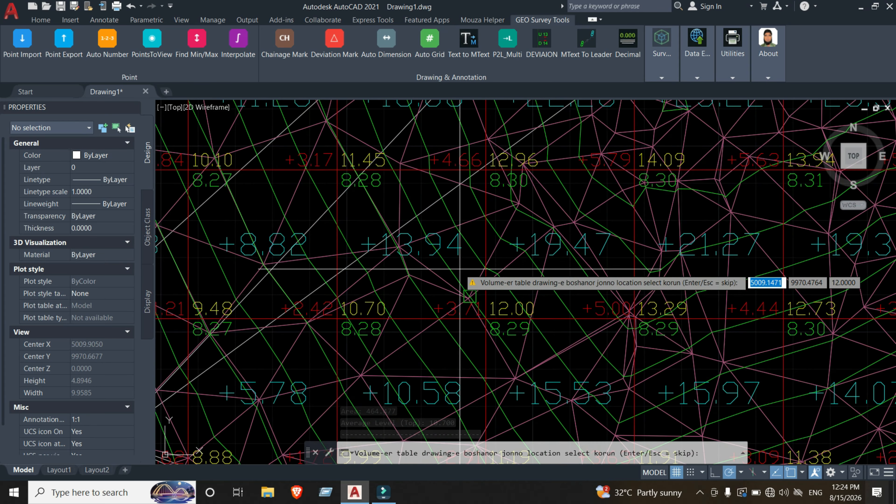
pyautogui.scroll(-12, 460, 270)
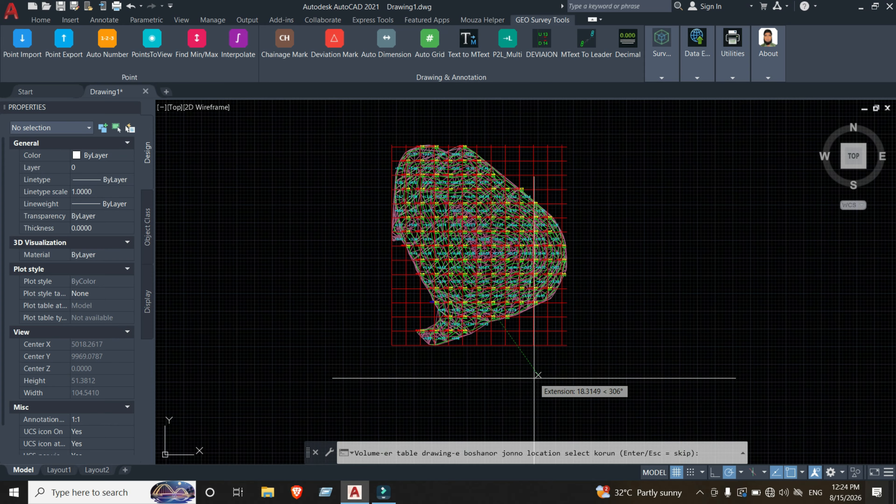
pyautogui.click(516, 387)
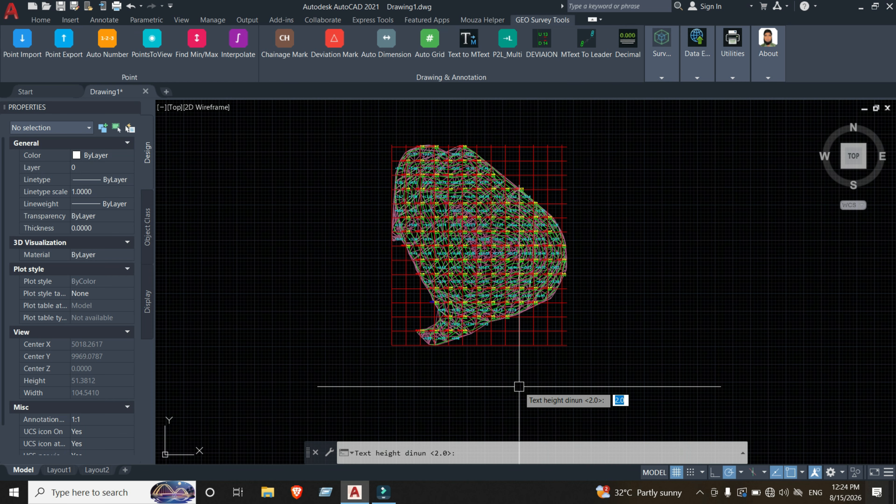
pyautogui.press('Return')
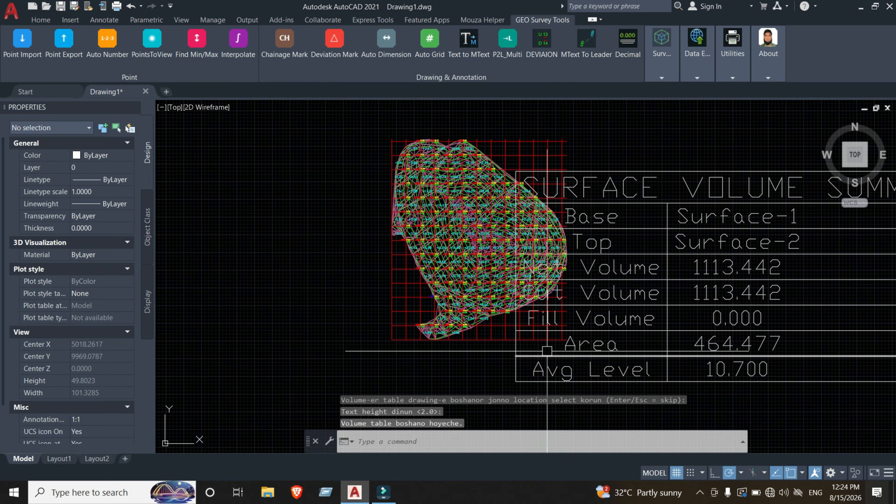
# Step: Move the surface volume summary table east of the surface grid so the two do not overlap
pyautogui.scroll(-4, 488, 253)
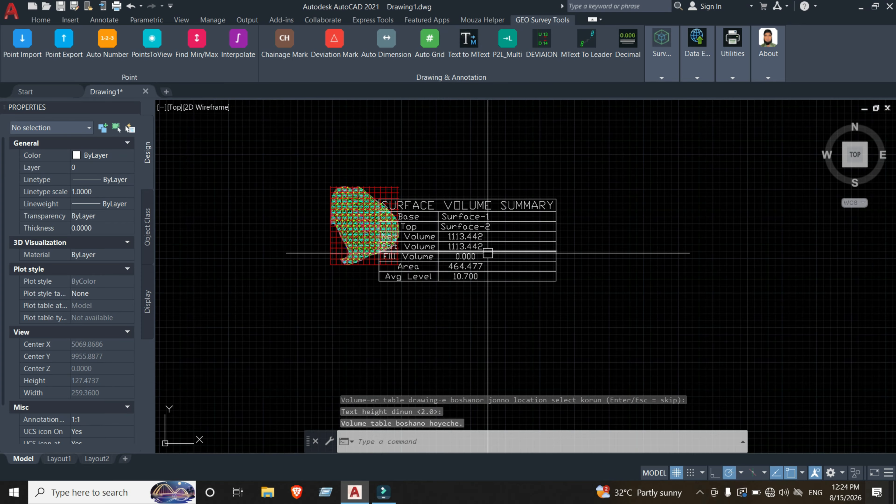
pyautogui.click(569, 174)
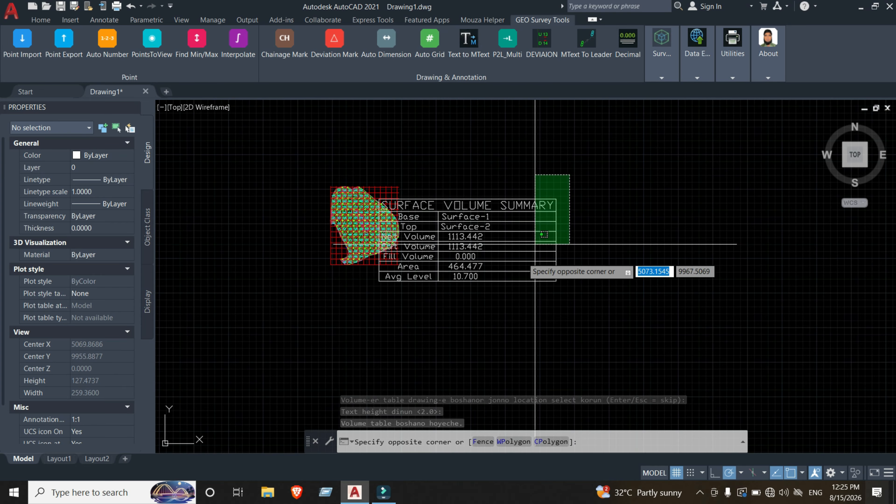
pyautogui.click(416, 310)
pyautogui.write('m')
pyautogui.press('Return')
pyautogui.click(416, 310)
pyautogui.click(600, 310)
# Step: Turn off the EARTHWORK-PLAN and TIN-SURF2 layers by picking a red grid line and a Surface 2 triangle
pyautogui.scroll(10, 375, 229)
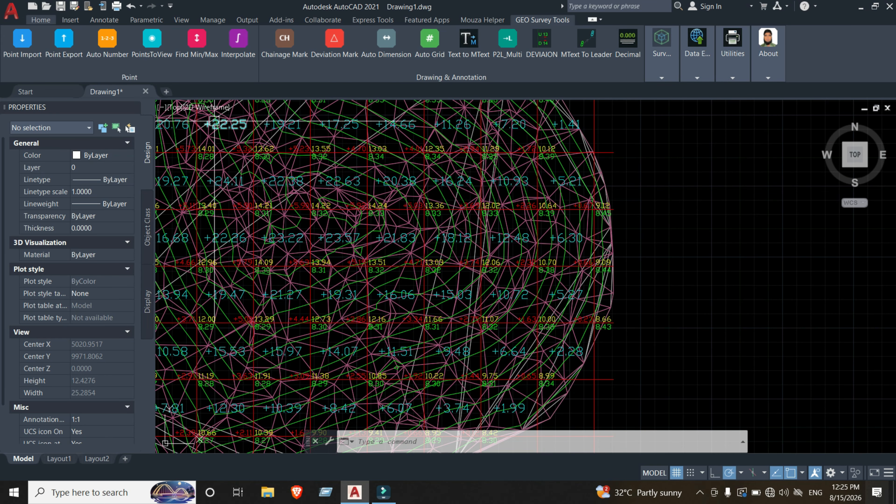
pyautogui.click(41, 20)
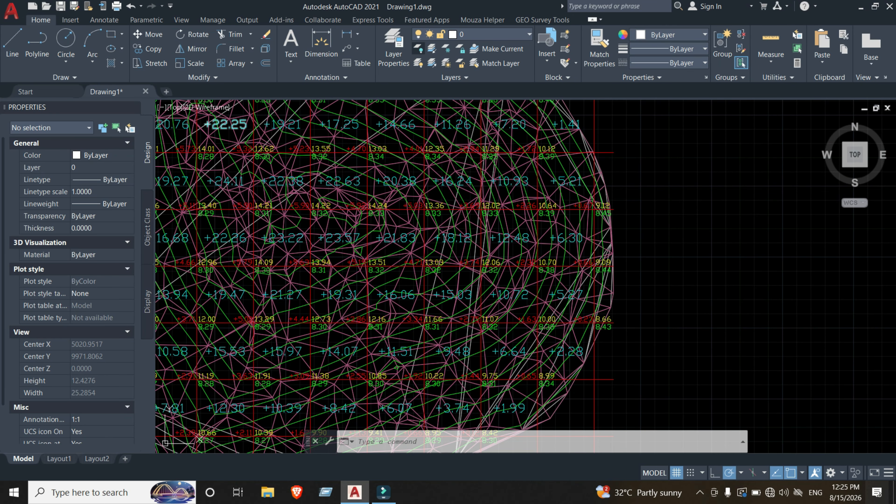
pyautogui.click(418, 49)
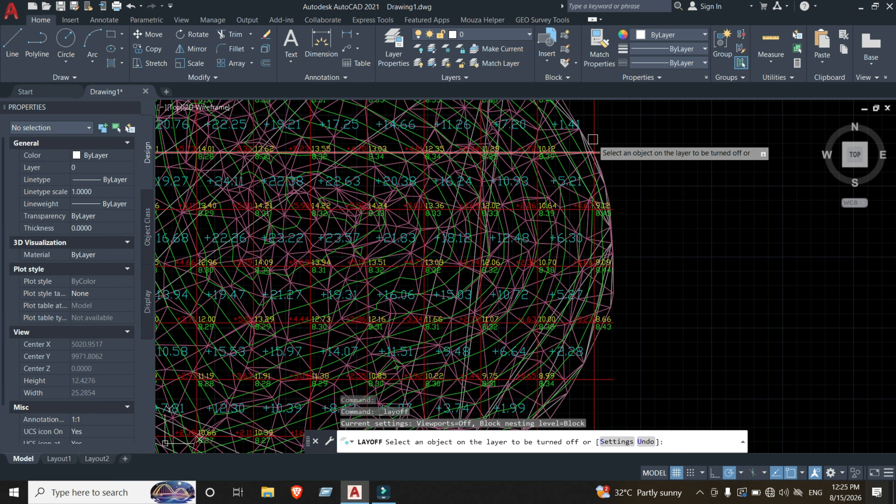
pyautogui.click(594, 133)
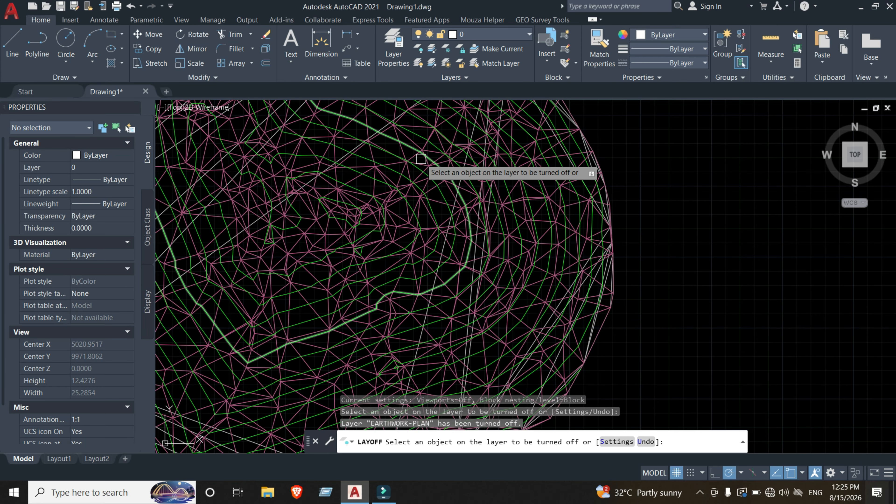
pyautogui.scroll(4, 421, 159)
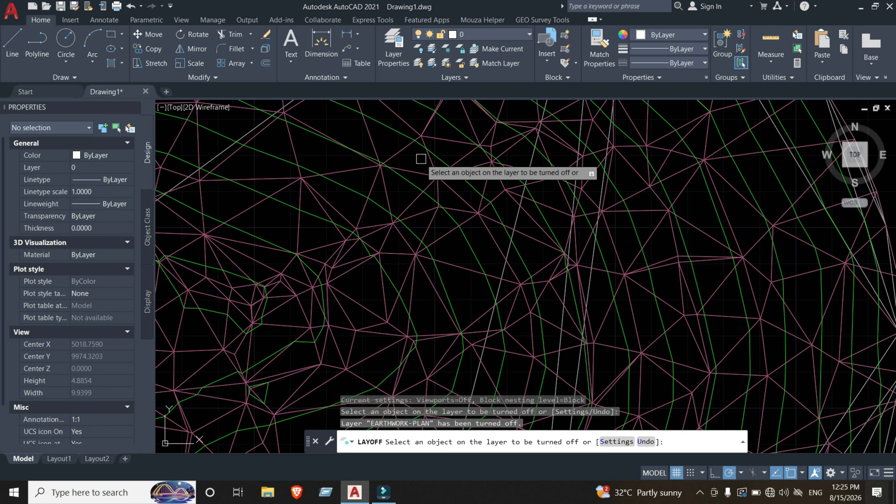
pyautogui.click(404, 150)
# Step: Examine the Surface 2 contours across the whole site, and undo the layer switch-offs
pyautogui.scroll(-7, 526, 232)
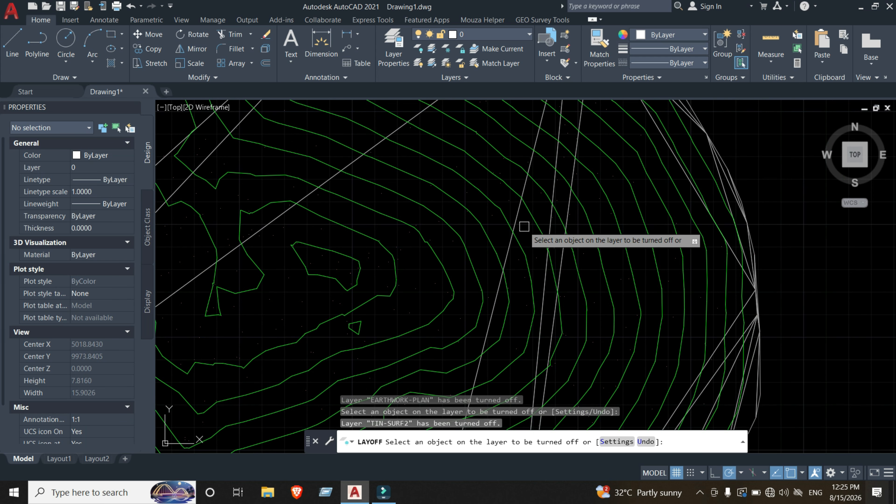
pyautogui.scroll(3, 537, 244)
pyautogui.scroll(-4, 538, 243)
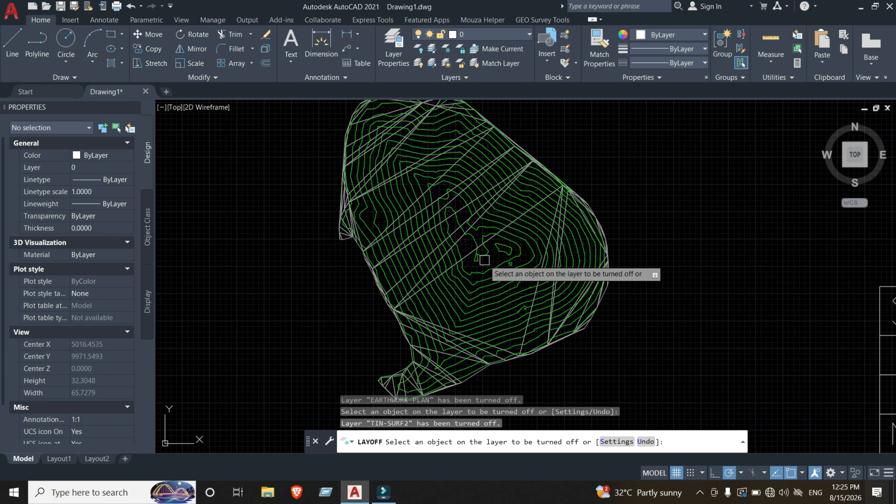
pyautogui.scroll(4, 480, 254)
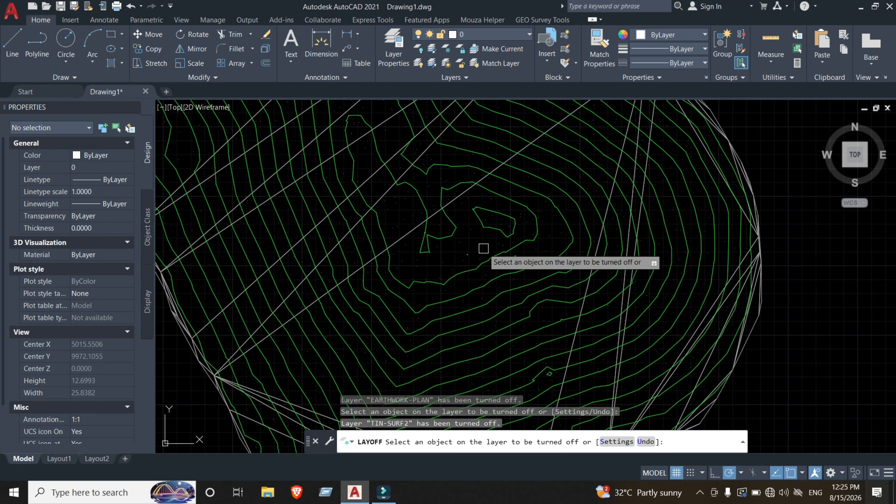
pyautogui.scroll(-5, 496, 248)
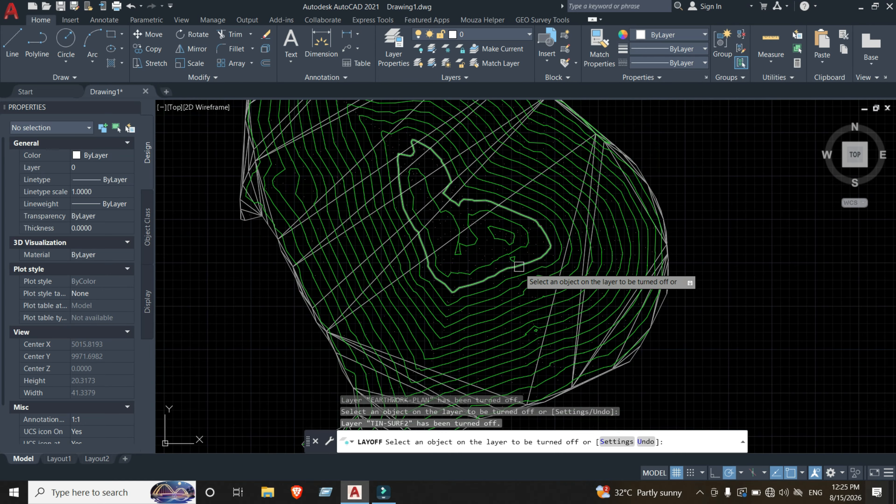
pyautogui.moveTo(638, 299); pyautogui.dragTo(588, 308, button='middle')
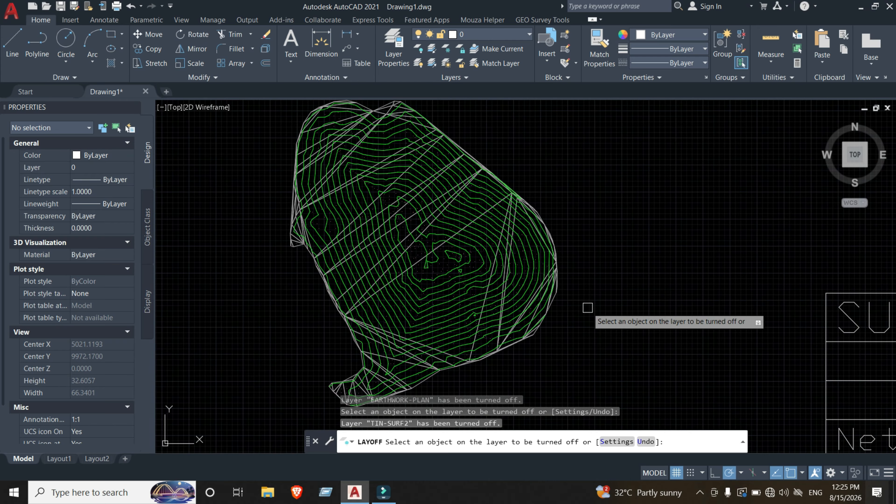
pyautogui.press('Escape')
pyautogui.hotkey('ctrl', 'z')
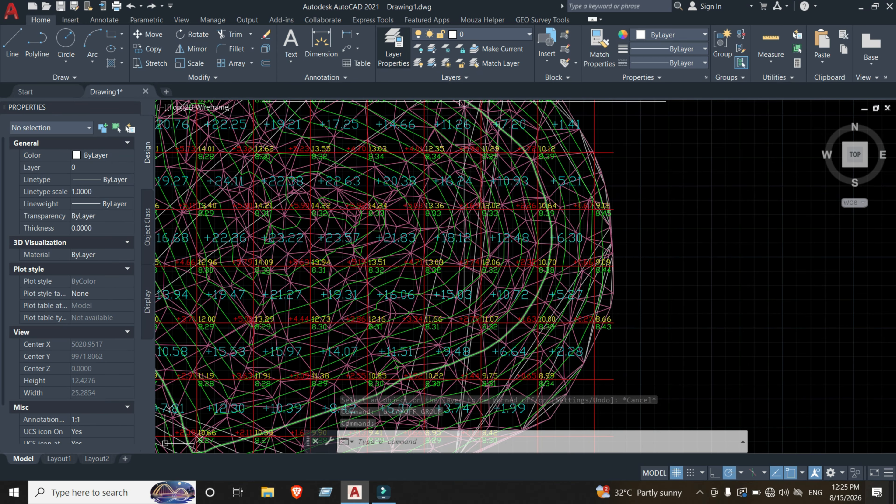
# Step: Turn off the TIN-SURF2 and TIN-CONTOUR_S2 layers by picking a Surface 2 triangle and a contour line
pyautogui.click(419, 49)
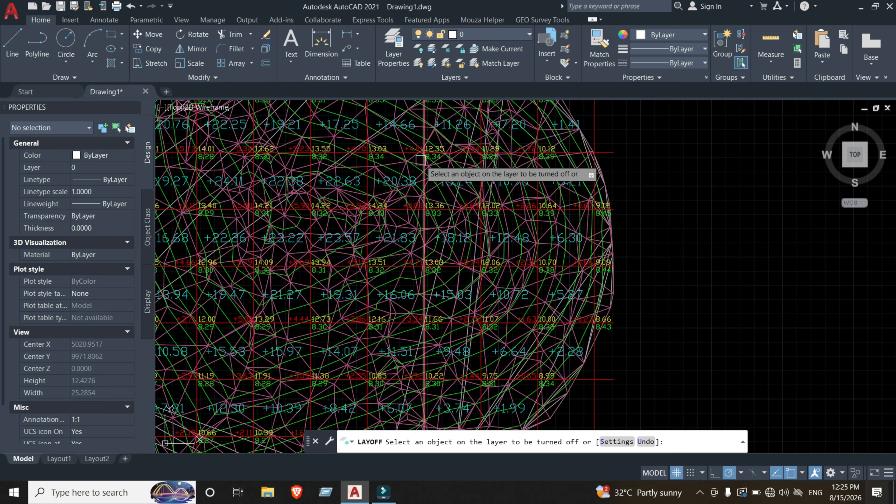
pyautogui.scroll(6, 420, 159)
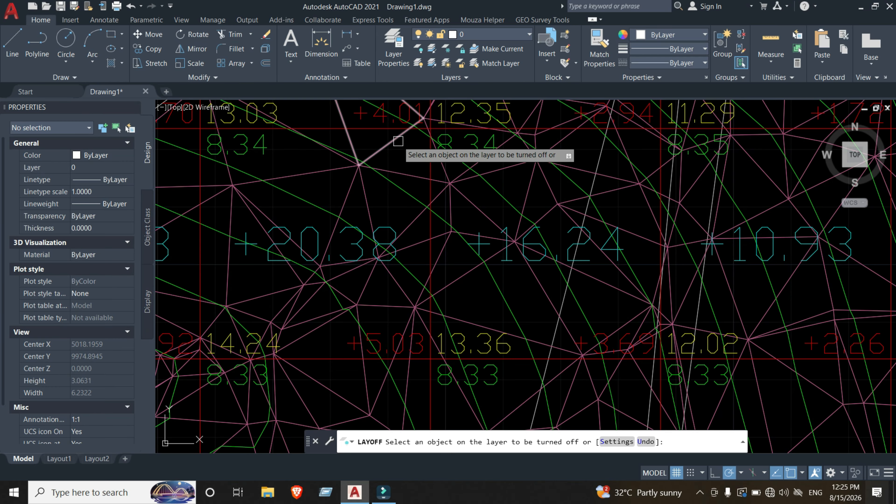
pyautogui.click(404, 151)
pyautogui.click(384, 166)
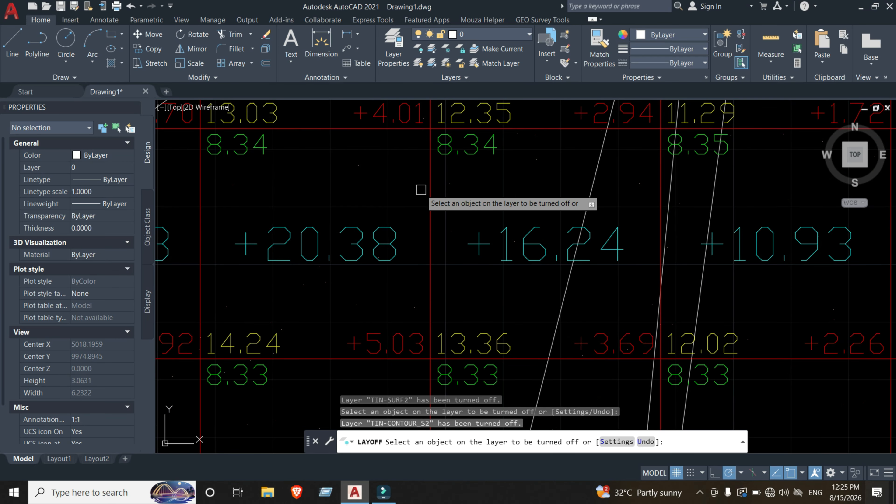
# Step: Examine the levels and cell volumes on the earthwork grid and the values in the surface volume summary table
pyautogui.scroll(-6, 425, 192)
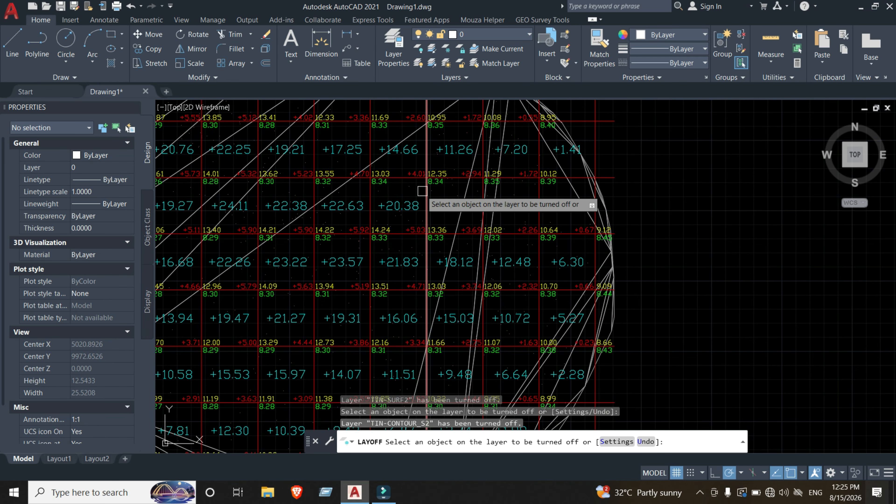
pyautogui.scroll(2, 390, 182)
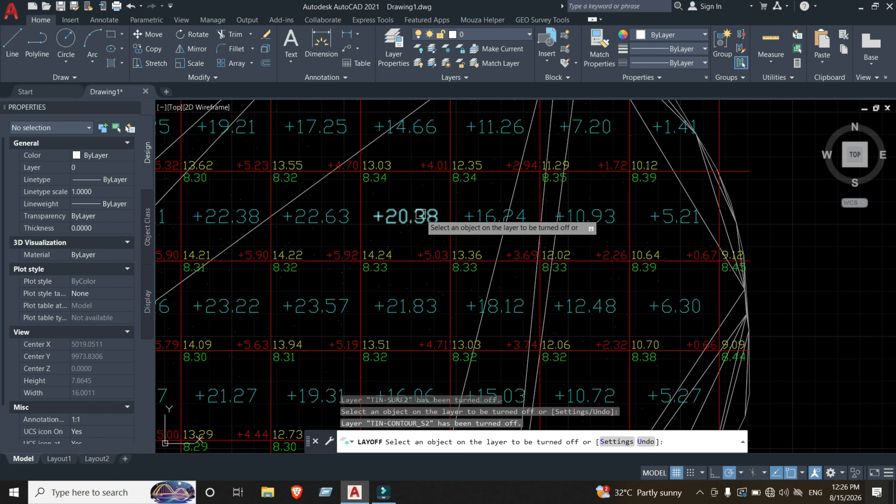
pyautogui.scroll(-1, 506, 206)
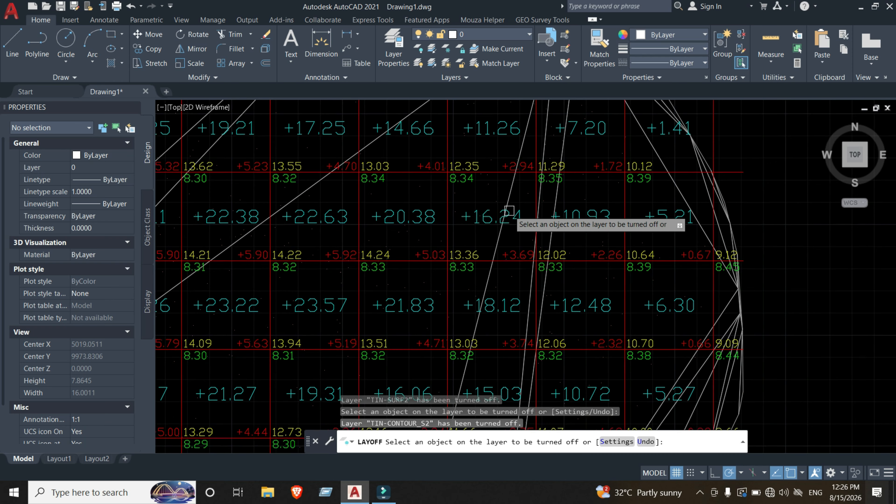
pyautogui.scroll(-8, 514, 215)
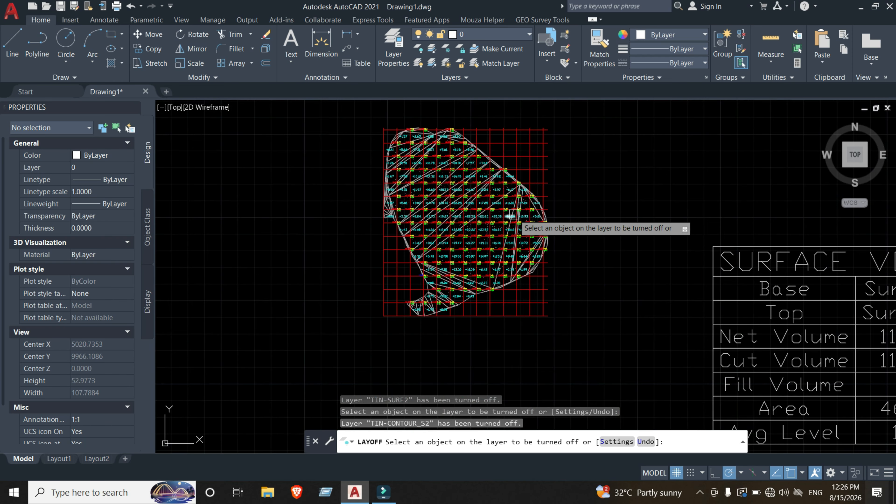
pyautogui.moveTo(471, 238)
pyautogui.mouseDown(button='middle')
pyautogui.moveTo(418, 247)
pyautogui.moveTo(292, 185)
pyautogui.mouseUp(button='middle')
pyautogui.moveTo(621, 272); pyautogui.dragTo(357, 248, button='middle')
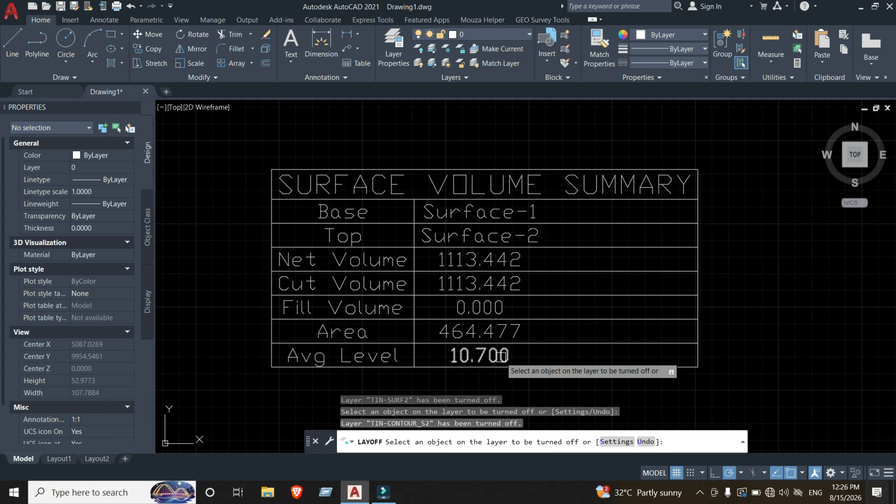
pyautogui.moveTo(532, 330); pyautogui.dragTo(605, 317, button='middle')
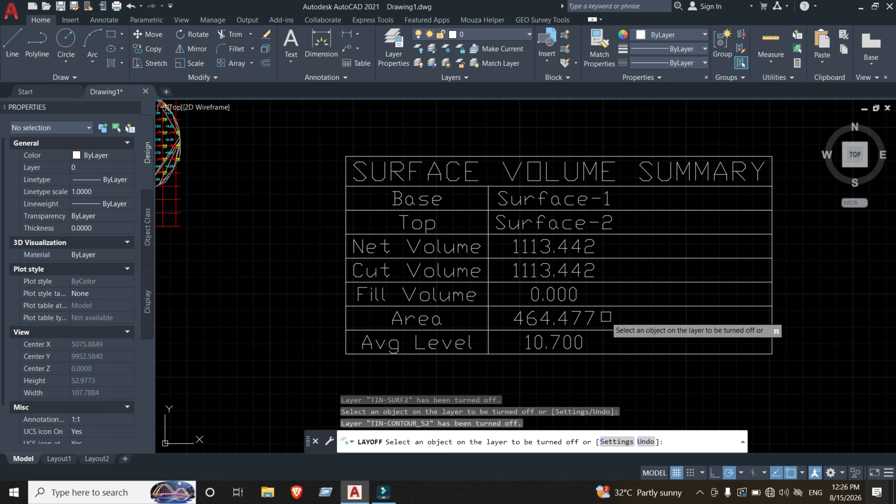